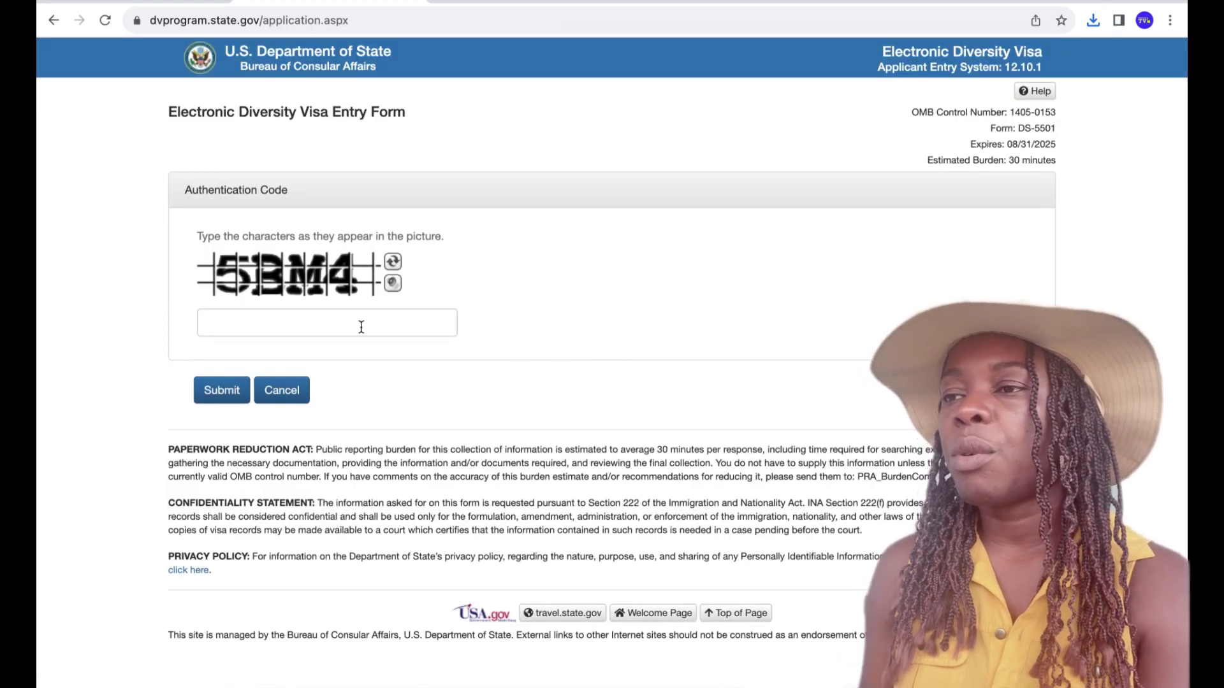
# - Enter the characters from the CAPTCHA image and submit the authentication code
pyautogui.click(335, 330)
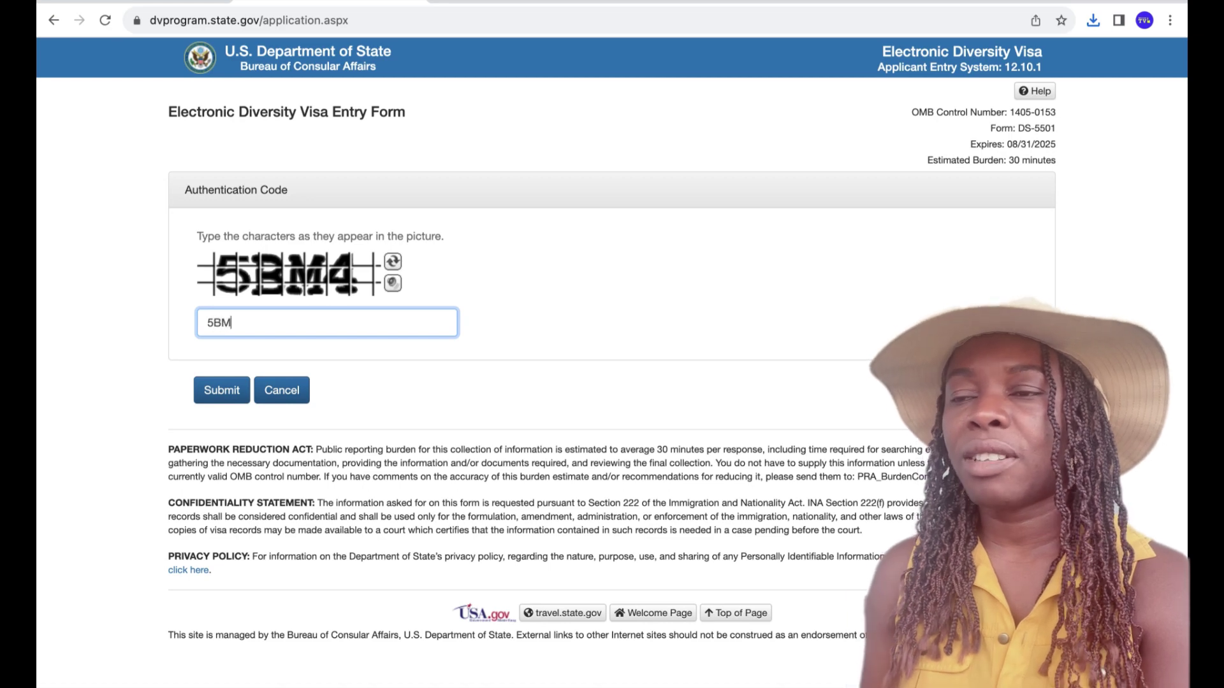
pyautogui.click(231, 394)
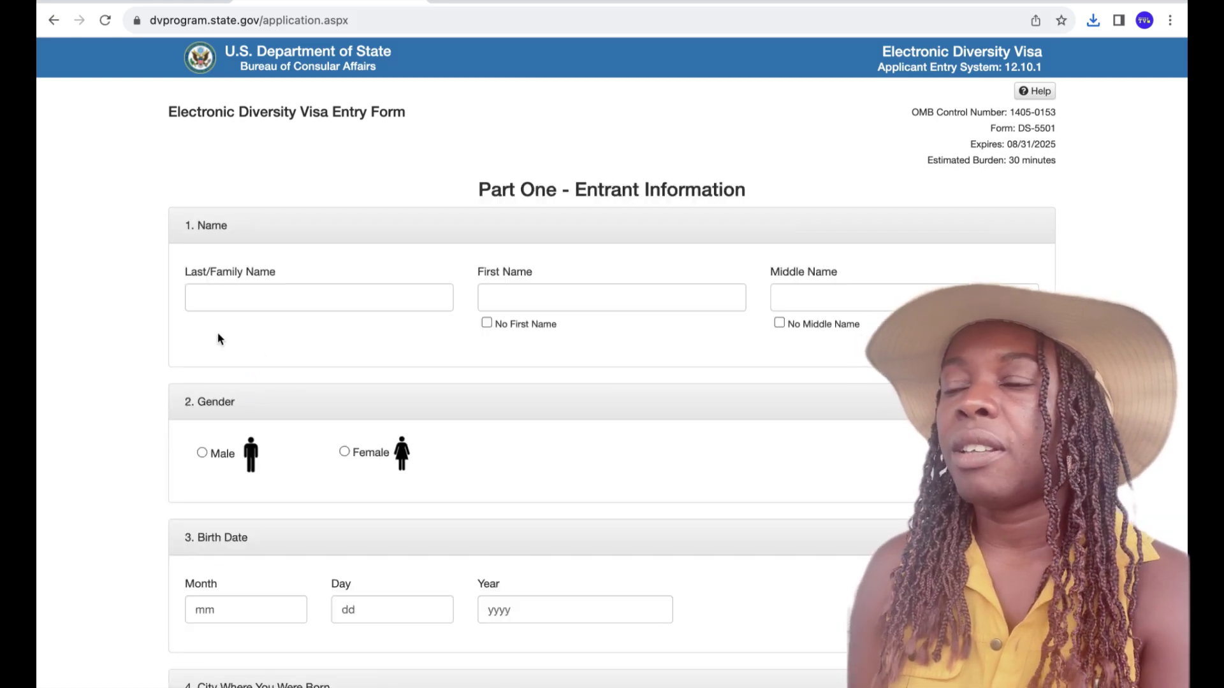
# - Enter the entrant's last and first names, tick No Middle Name, and select Female
pyautogui.click(239, 301)
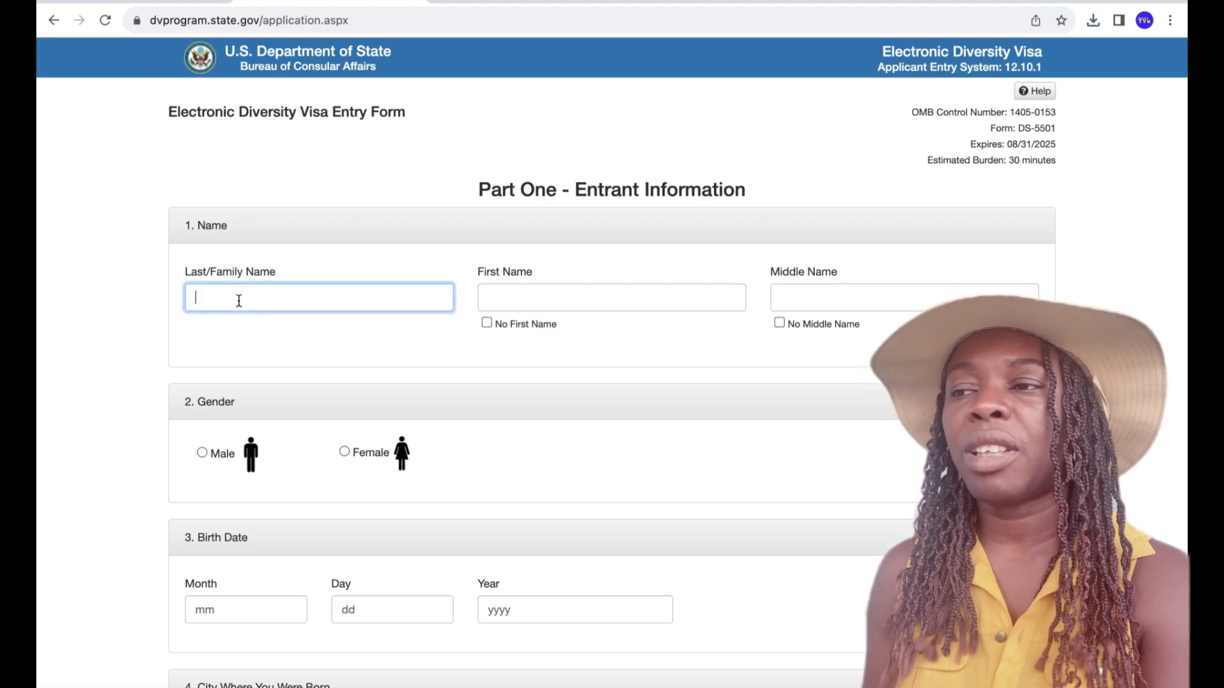
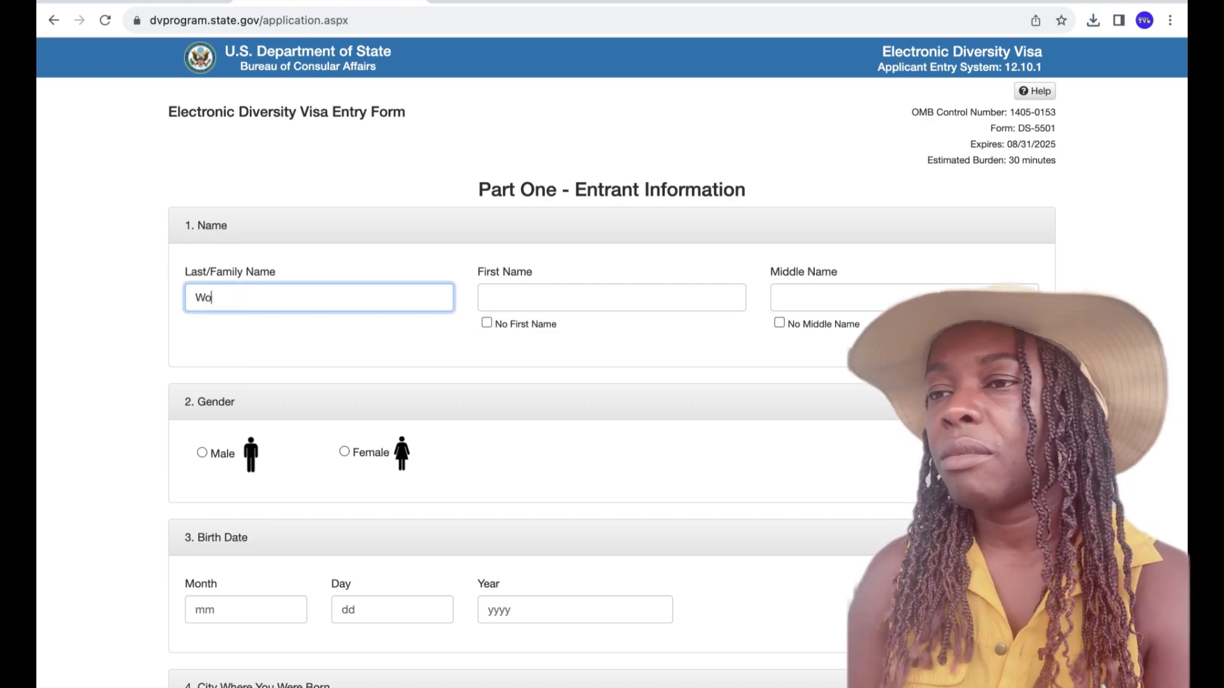
pyautogui.click(494, 298)
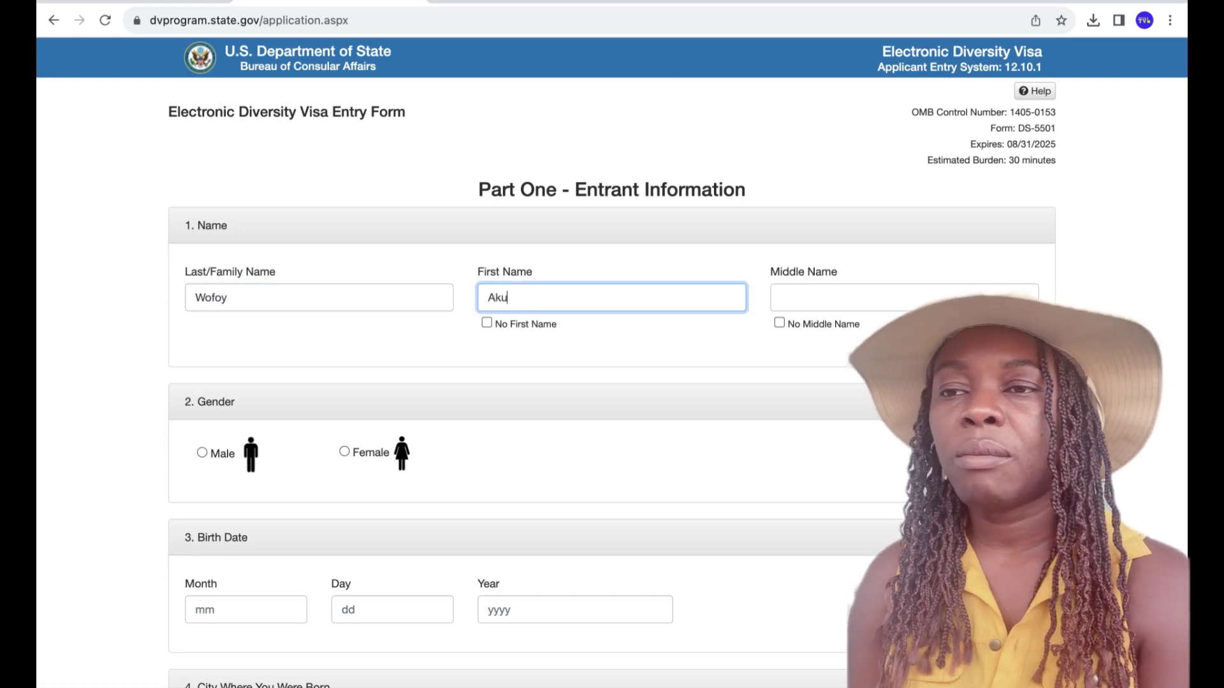
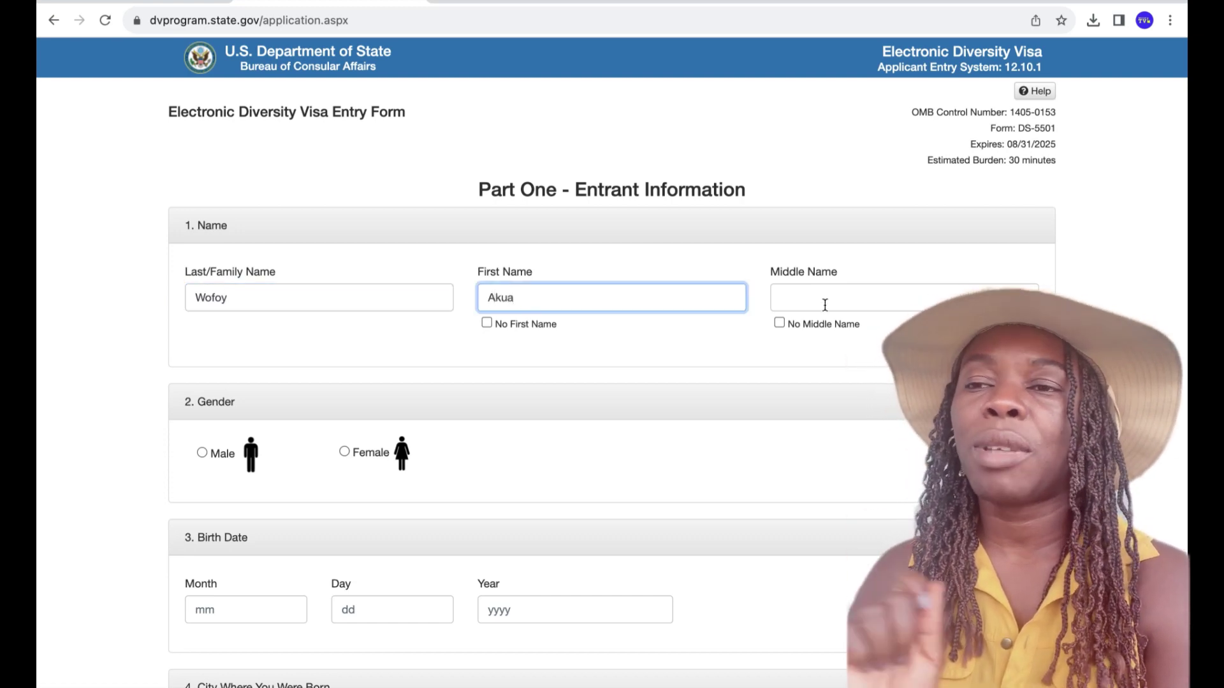
pyautogui.click(779, 323)
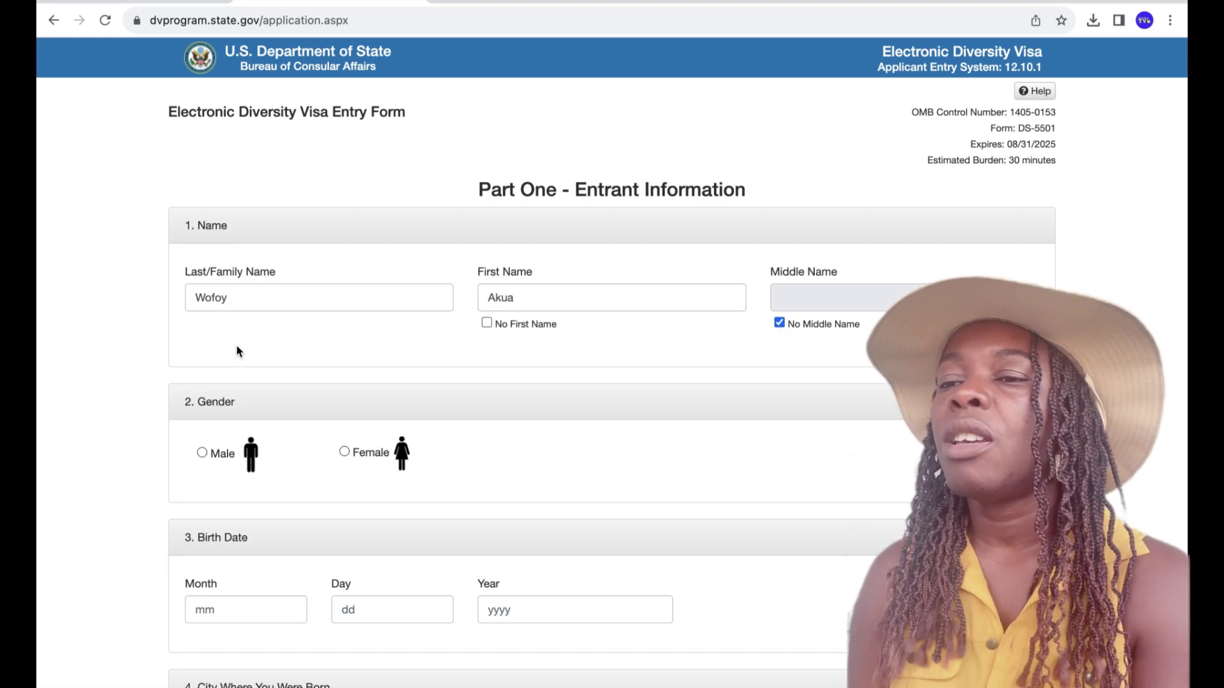
pyautogui.click(345, 451)
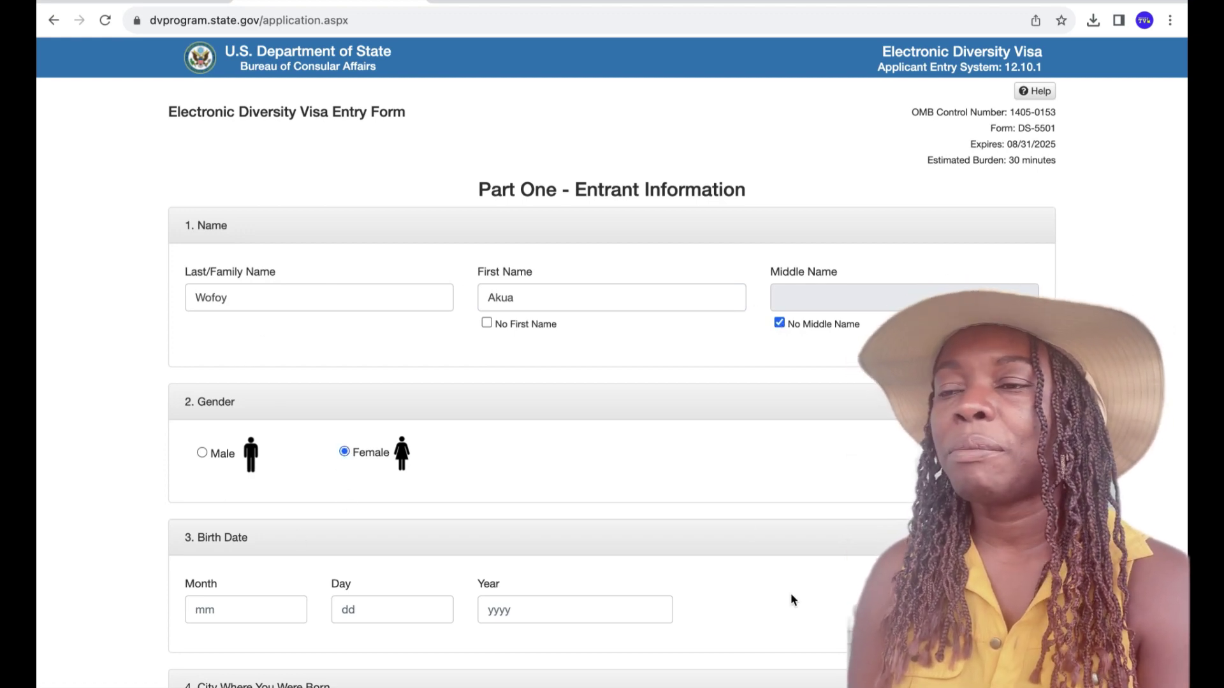
pyautogui.scroll(-3, 784, 605)
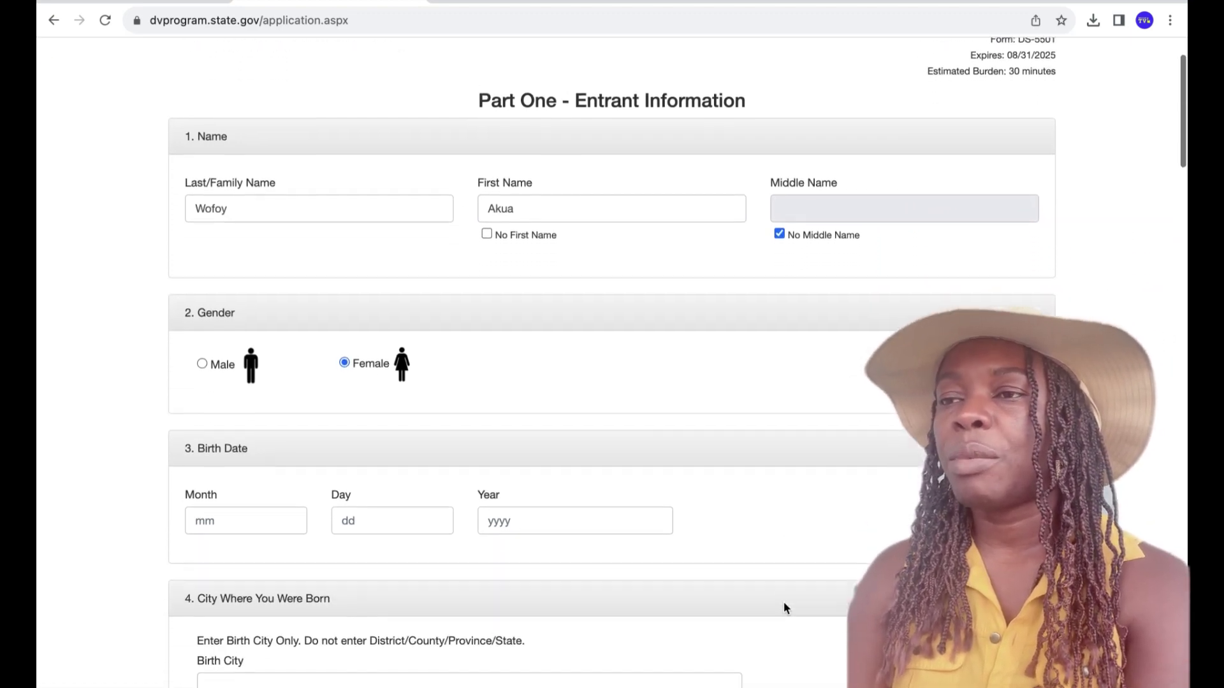
pyautogui.scroll(-2, 784, 606)
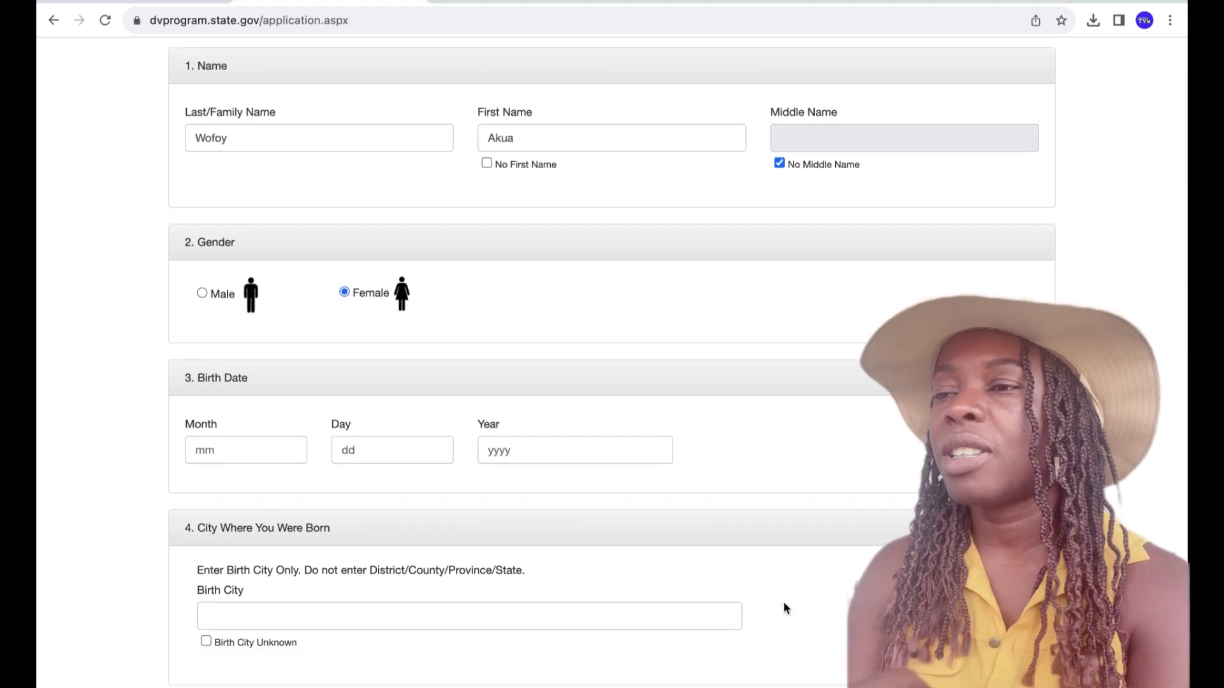
pyautogui.scroll(-3, 784, 603)
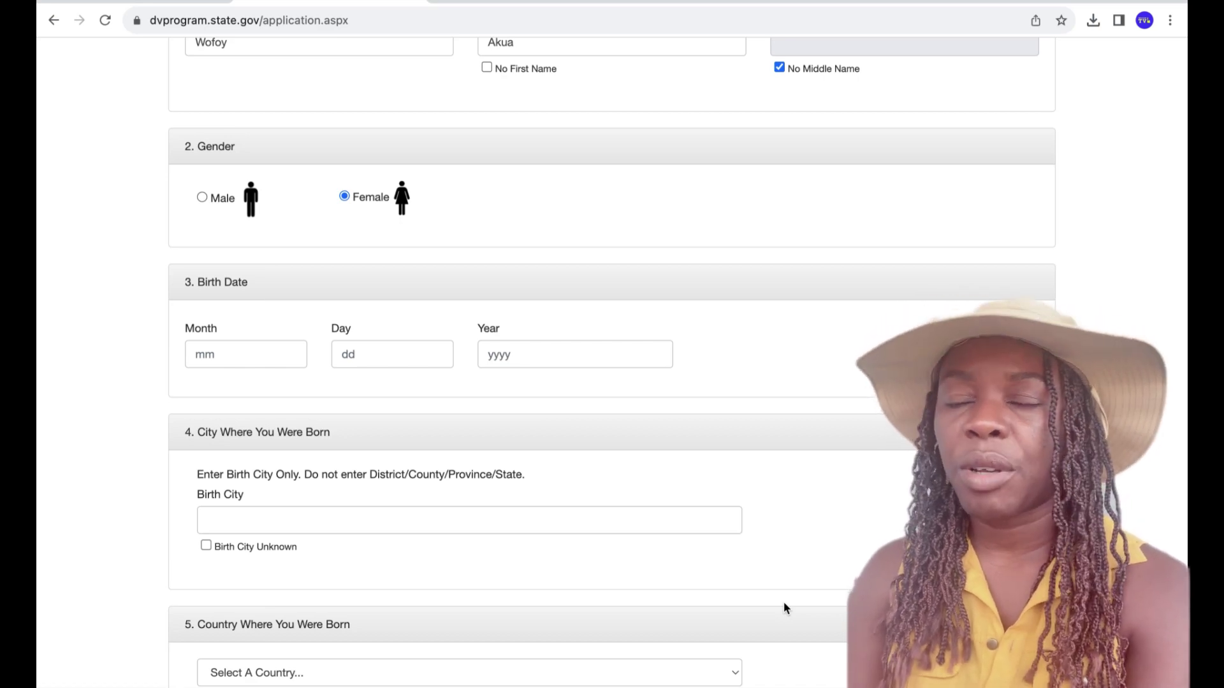
pyautogui.click(206, 351)
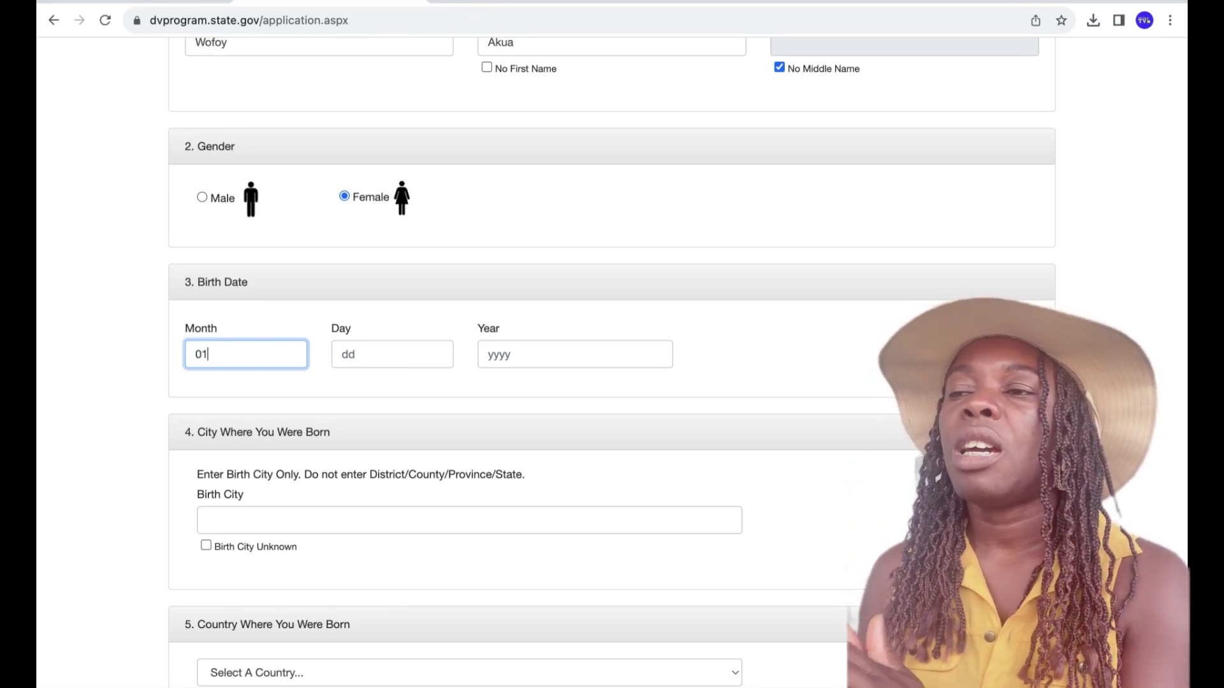
pyautogui.click(349, 357)
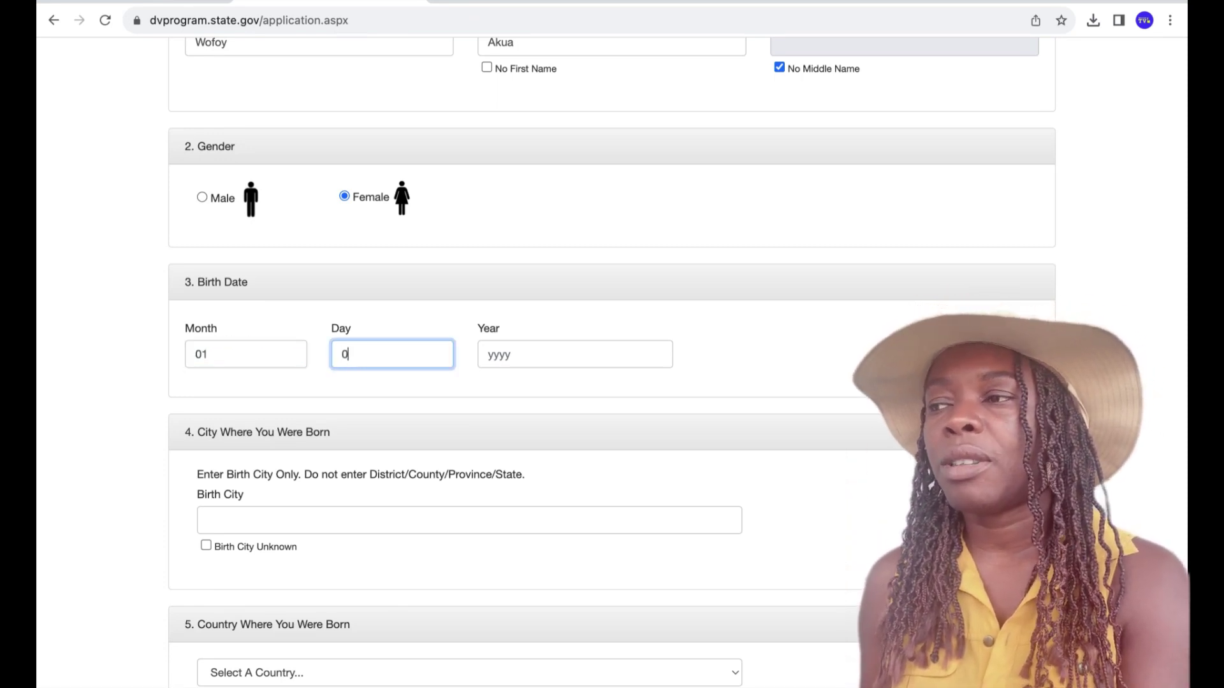
pyautogui.click(494, 356)
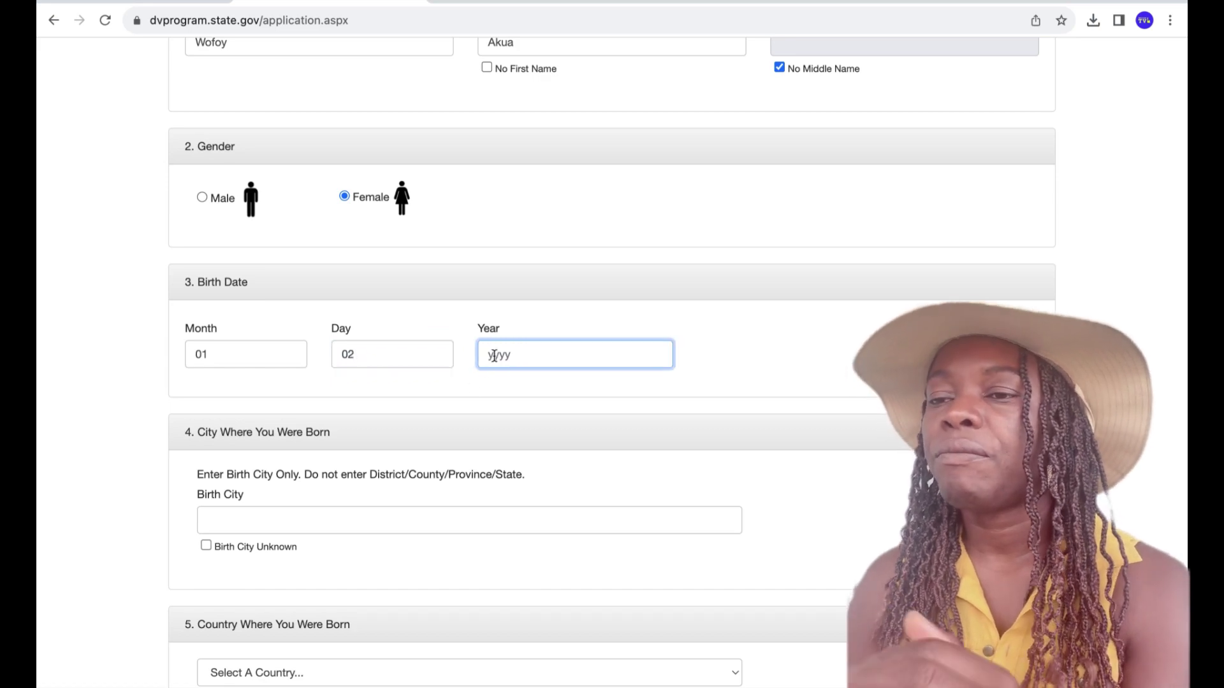
pyautogui.write('19')
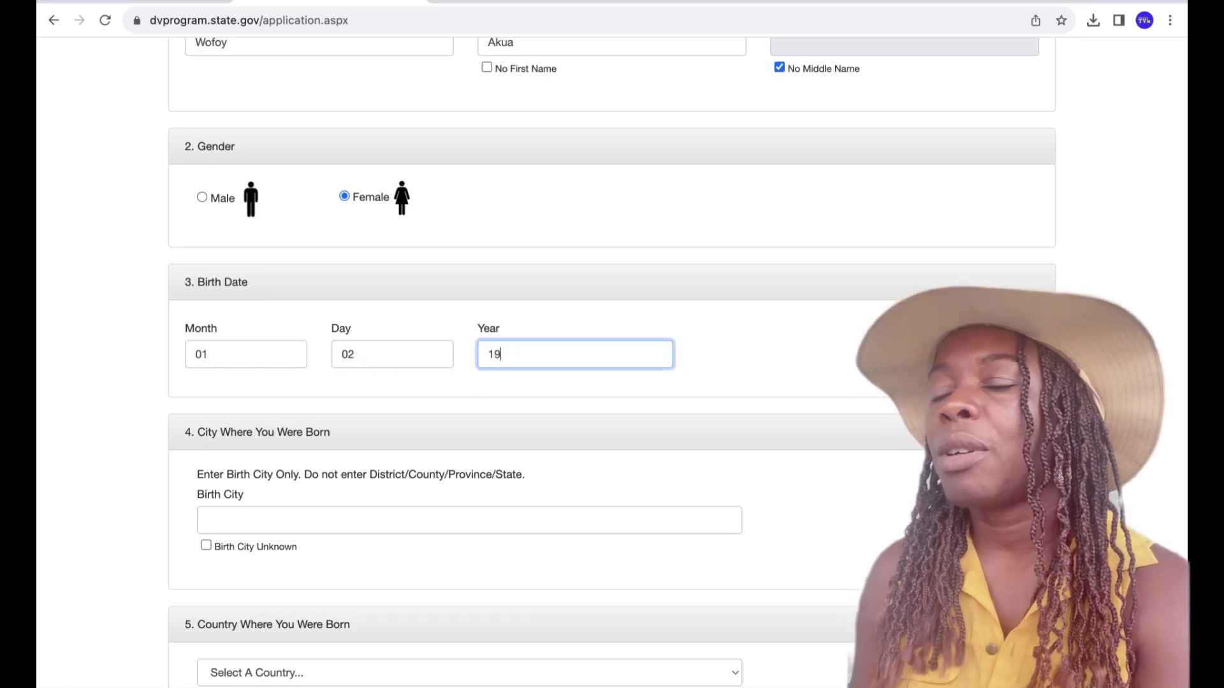
pyautogui.write('89')
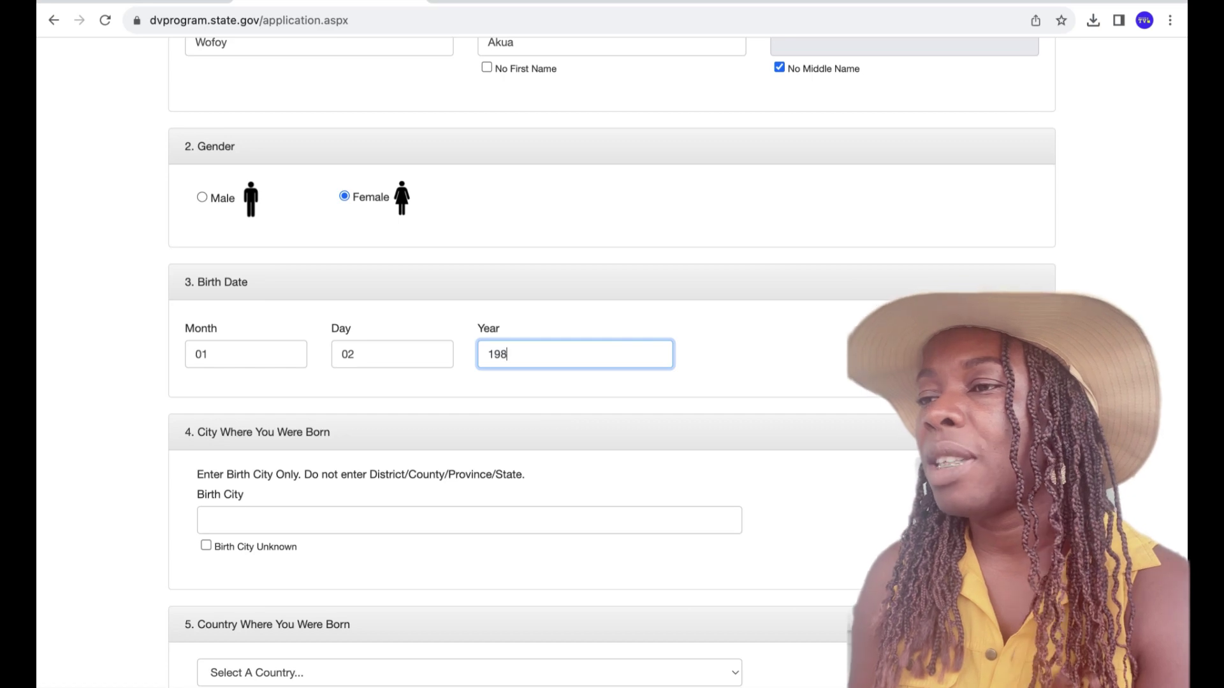
pyautogui.click(364, 524)
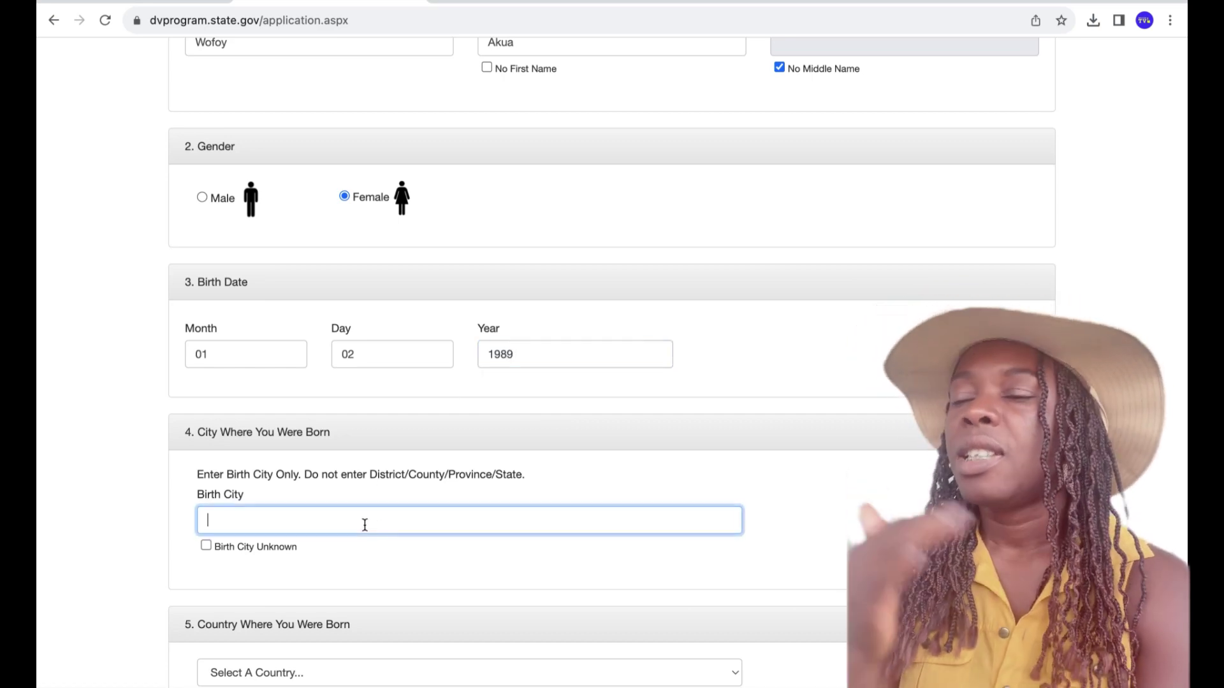
pyautogui.write('A')
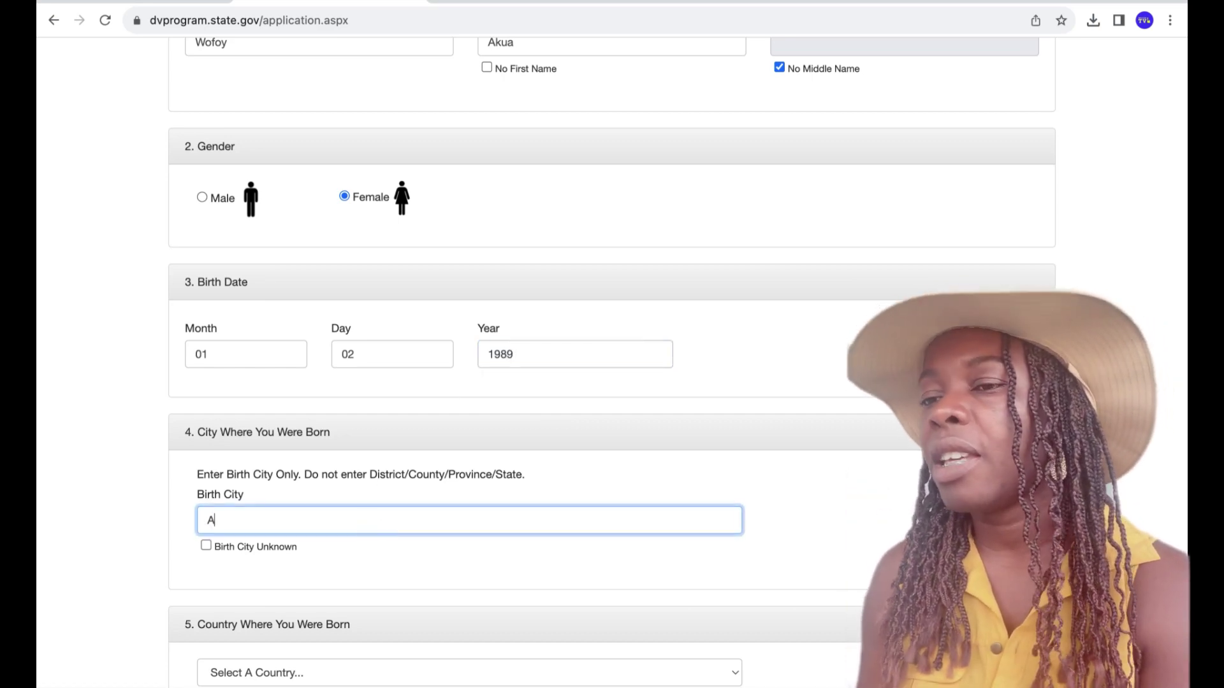
pyautogui.write('cc')
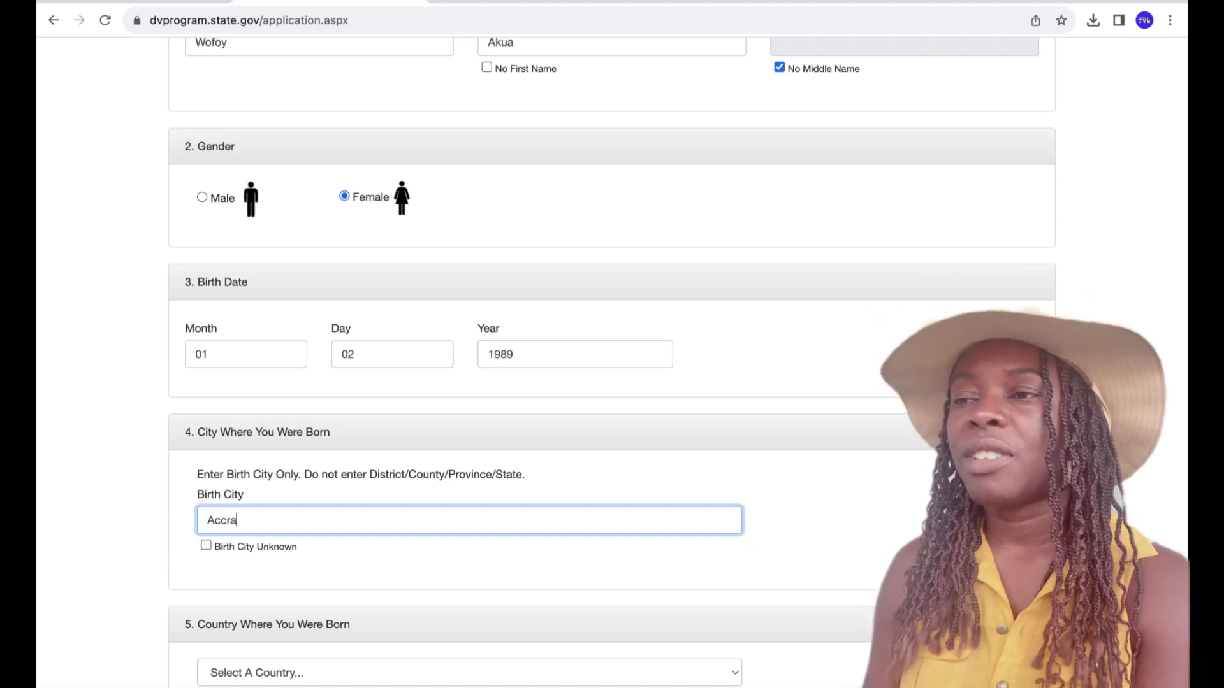
pyautogui.write('ra')
pyautogui.click(802, 557)
# - Select Ghana as the country of birth
pyautogui.scroll(-1, 801, 556)
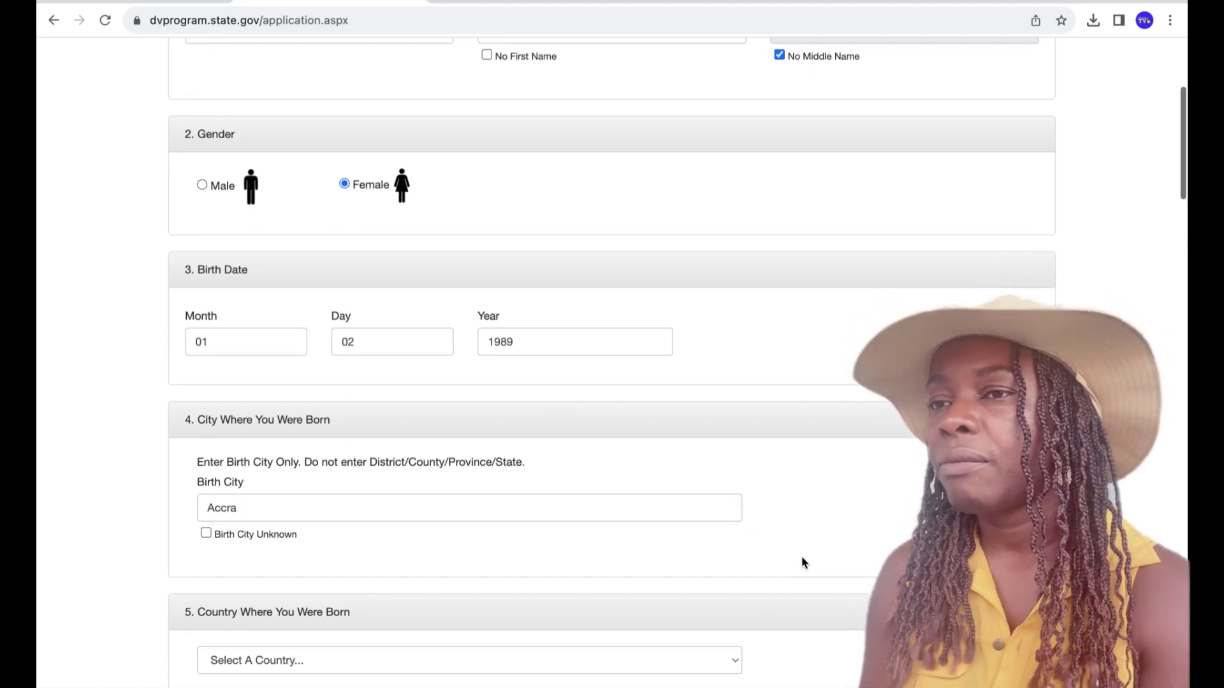
pyautogui.scroll(-3, 801, 556)
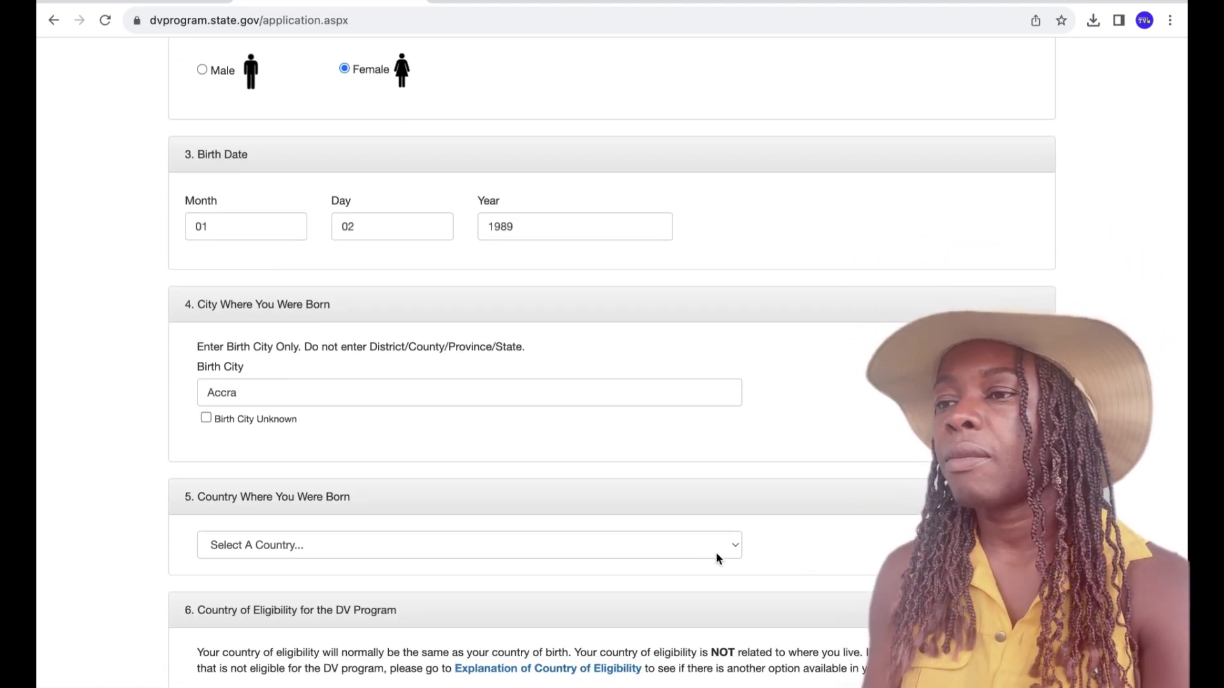
pyautogui.click(740, 544)
pyautogui.press('g')
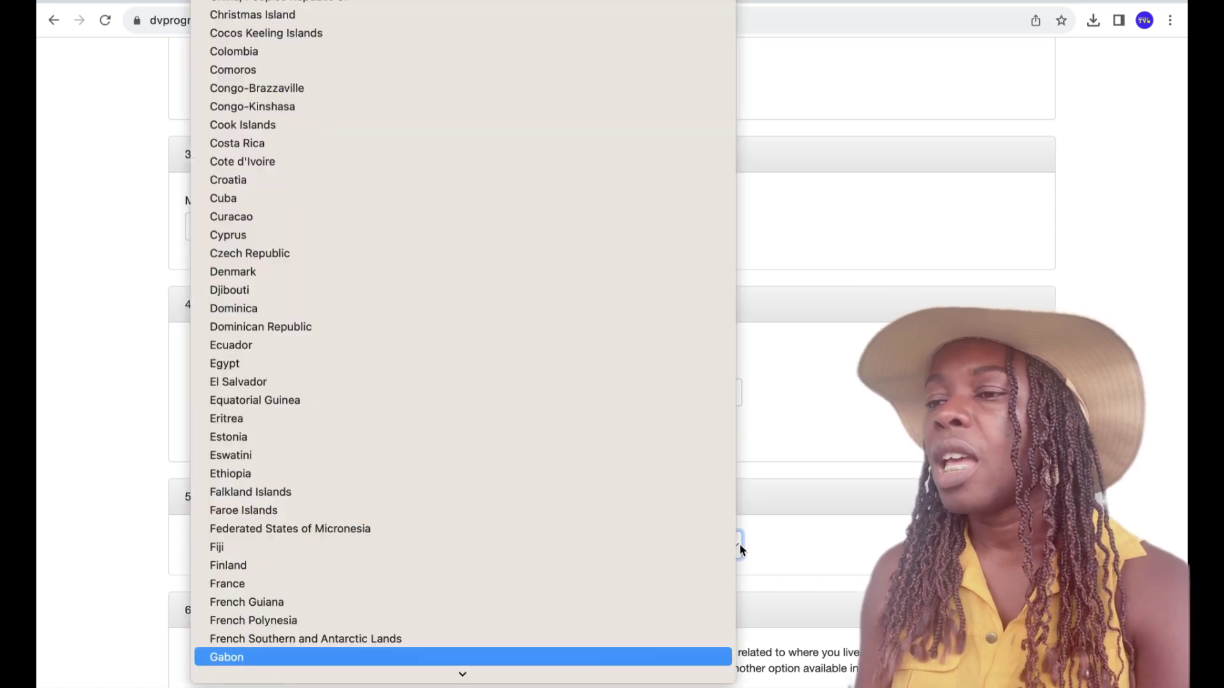
pyautogui.moveTo(463, 677)
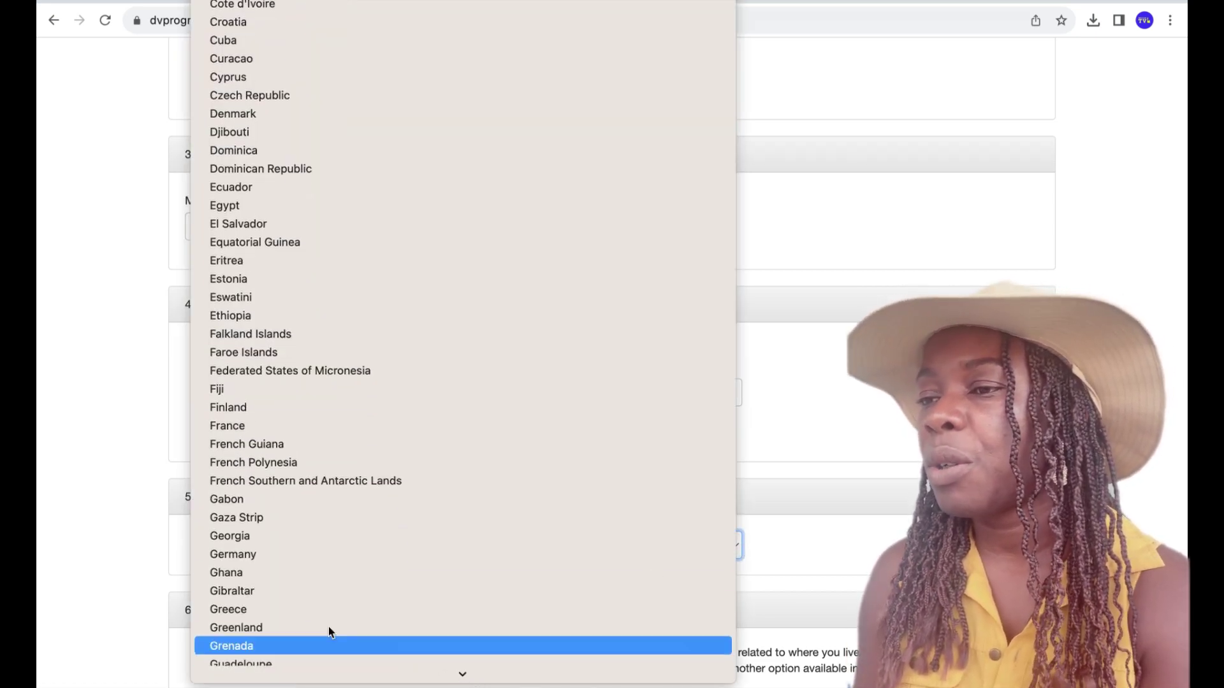
pyautogui.click(241, 571)
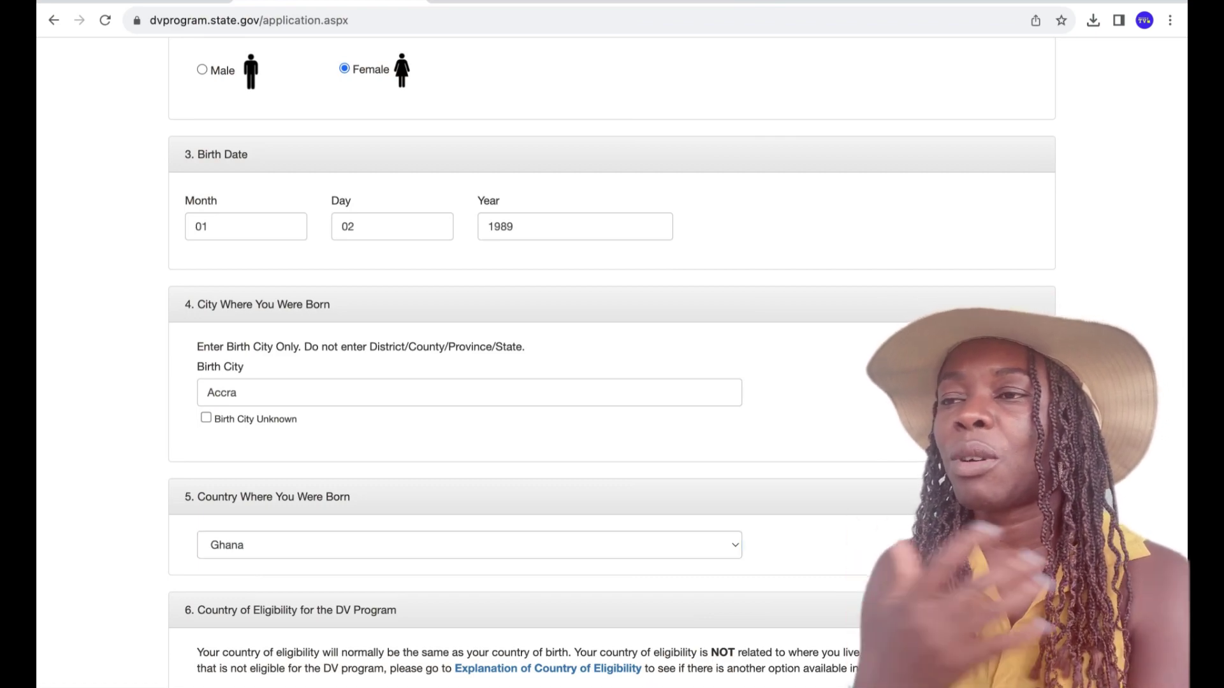
pyautogui.scroll(-6, 612, 357)
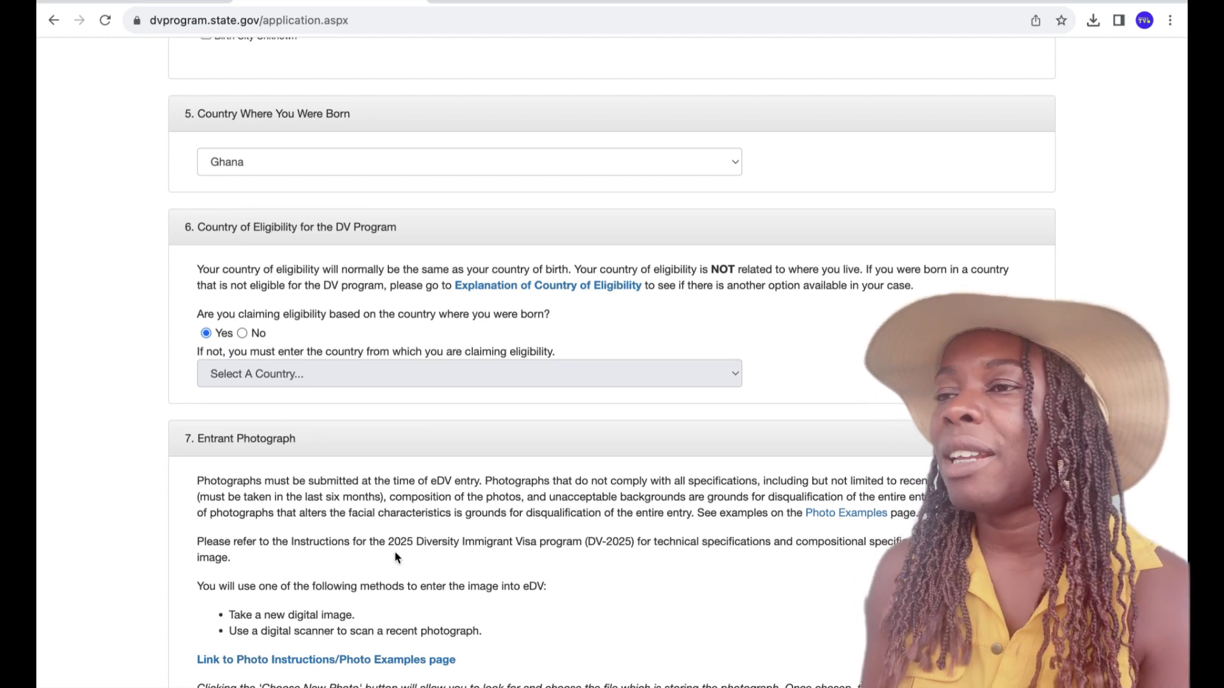
# - Attach the entrant's photo IMG_0810.jpg and start Mailing Address Line 1
pyautogui.scroll(-1, 719, 634)
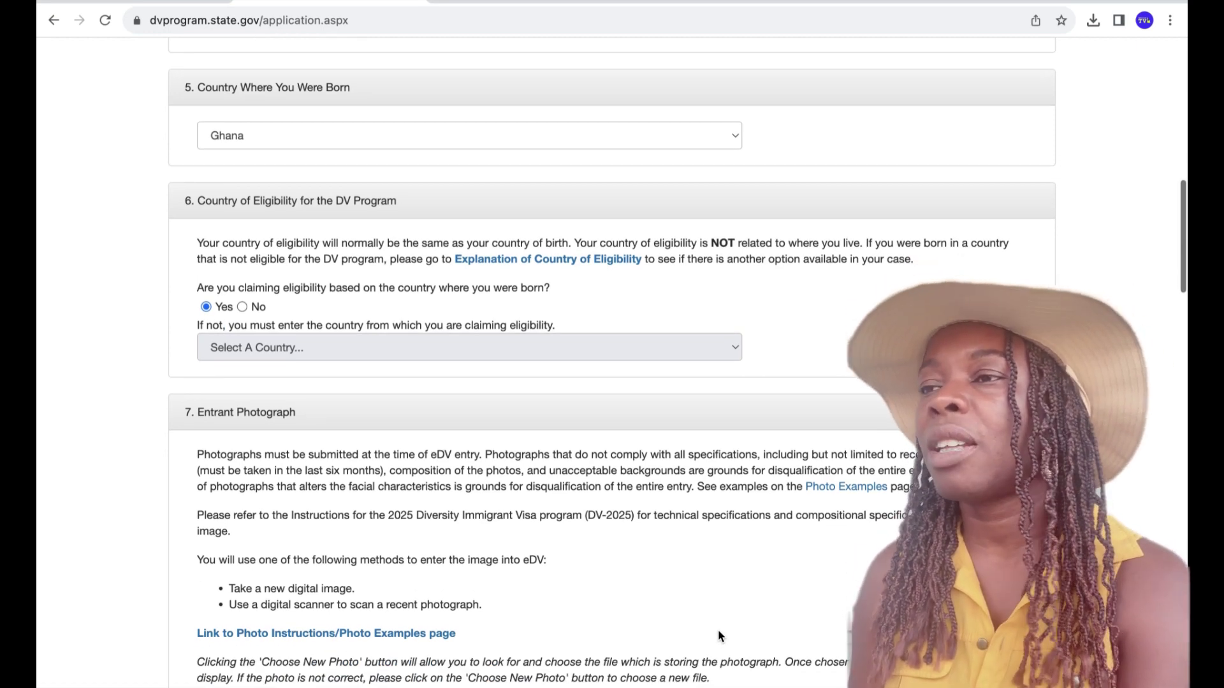
pyautogui.scroll(-4, 718, 629)
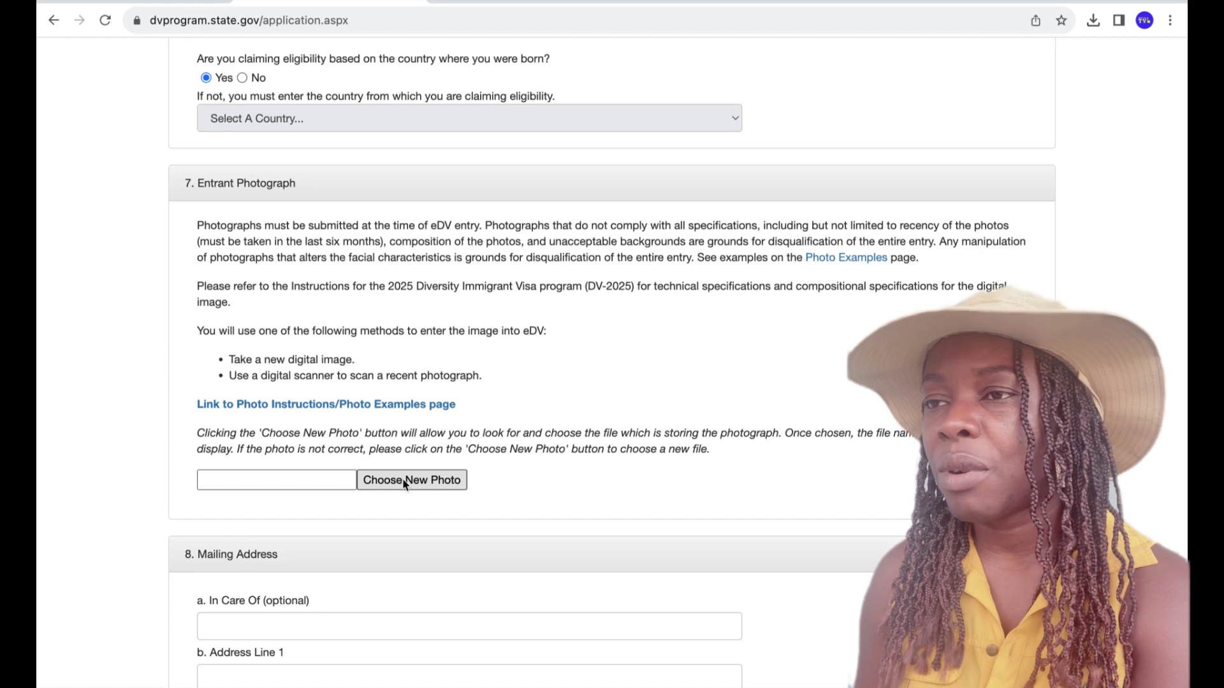
pyautogui.click(405, 484)
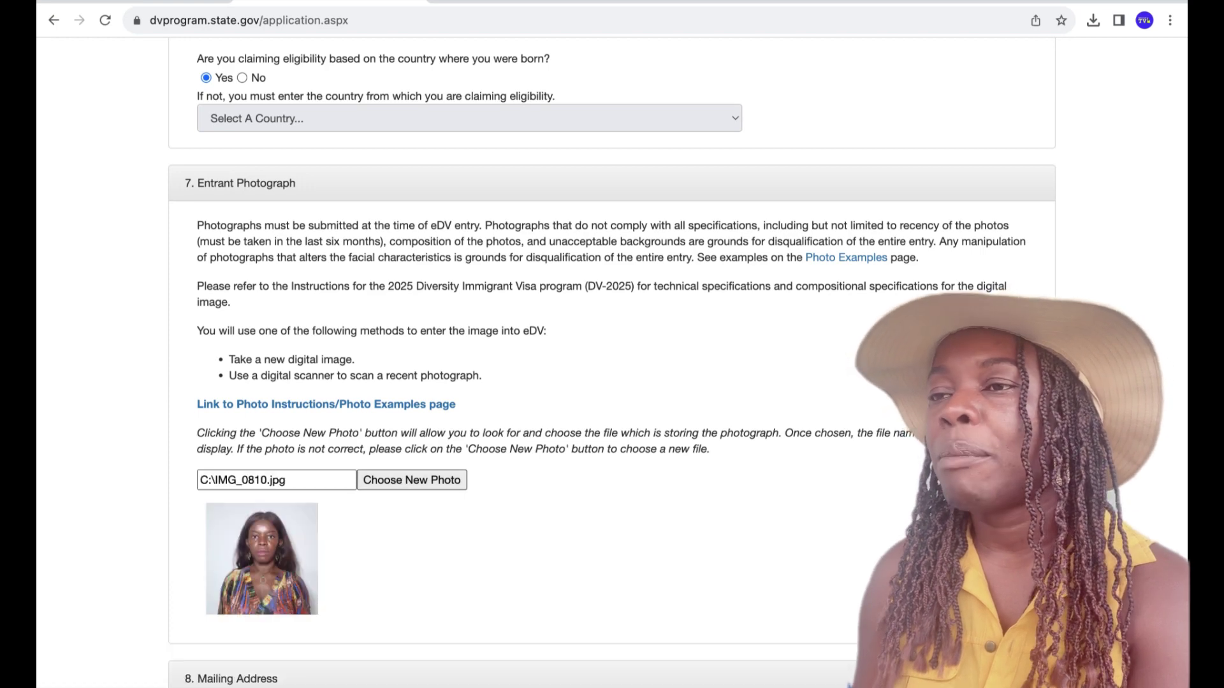
pyautogui.scroll(-6, 612, 364)
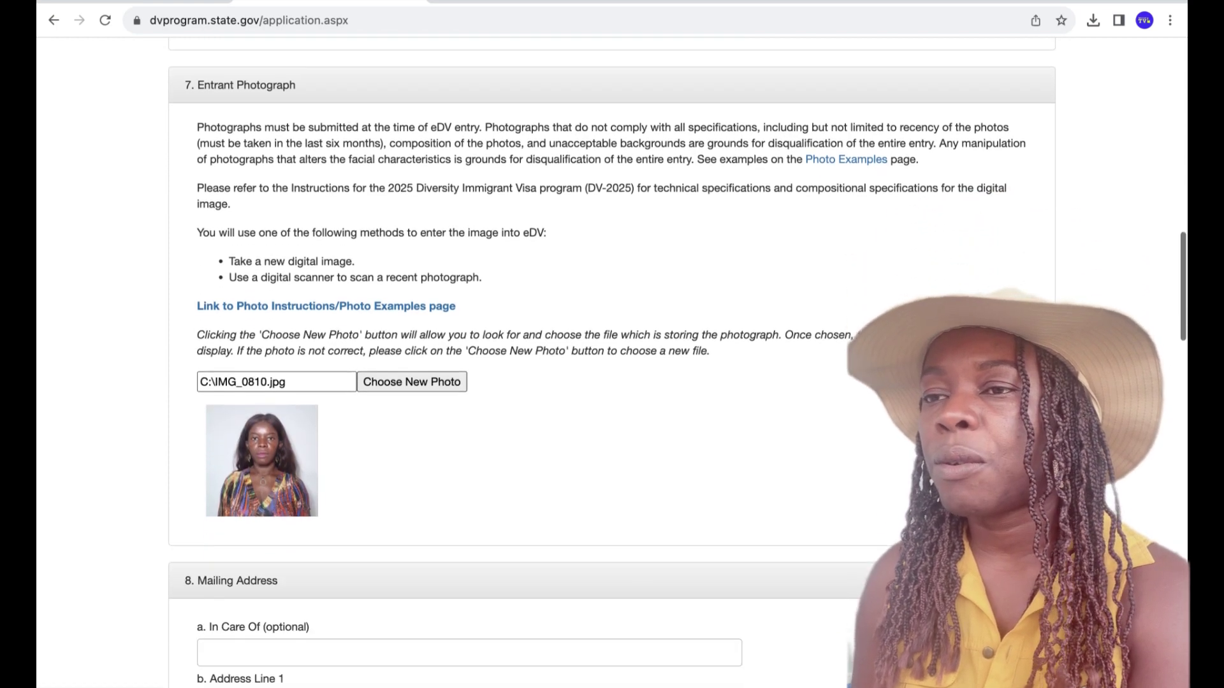
pyautogui.click(327, 420)
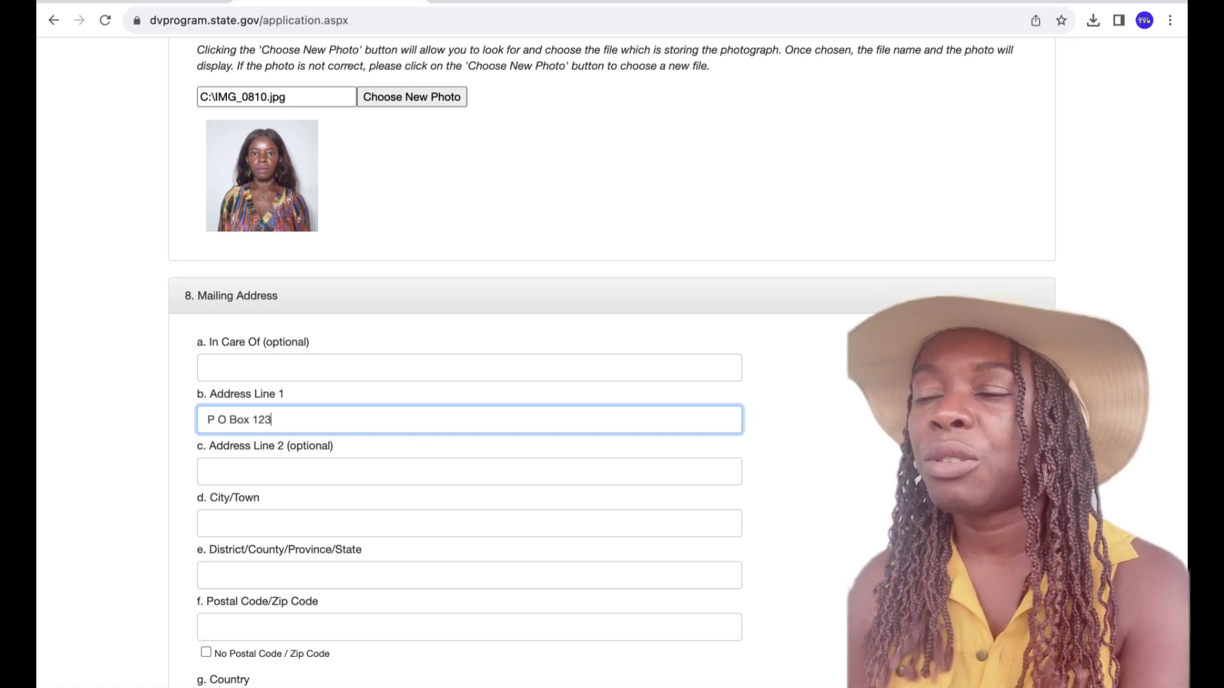
# - Enter Kumasi as the city and Ashanti Region as the district
pyautogui.click(243, 530)
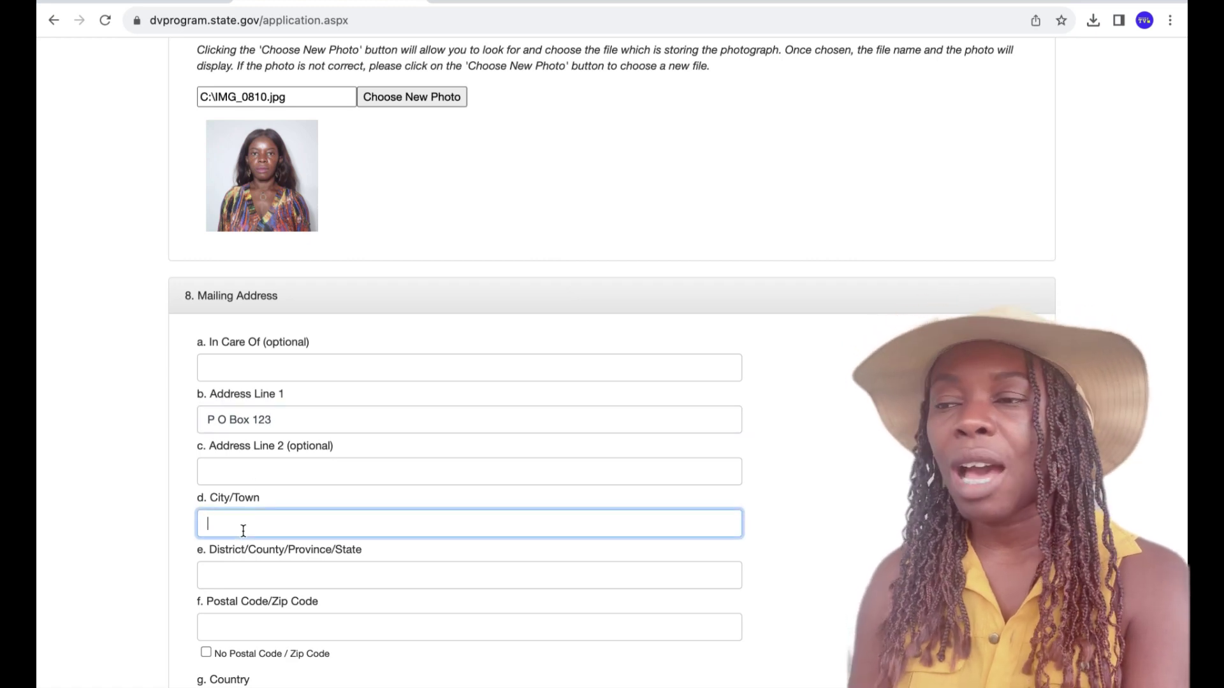
pyautogui.write('K')
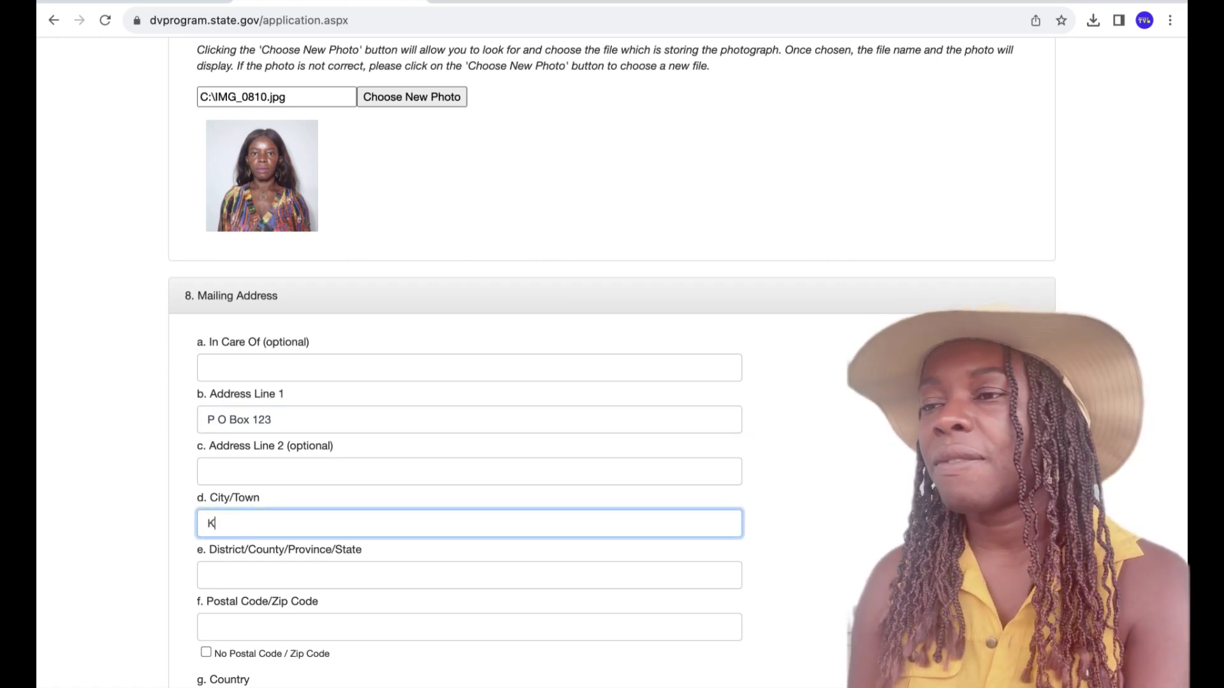
pyautogui.write('umasi')
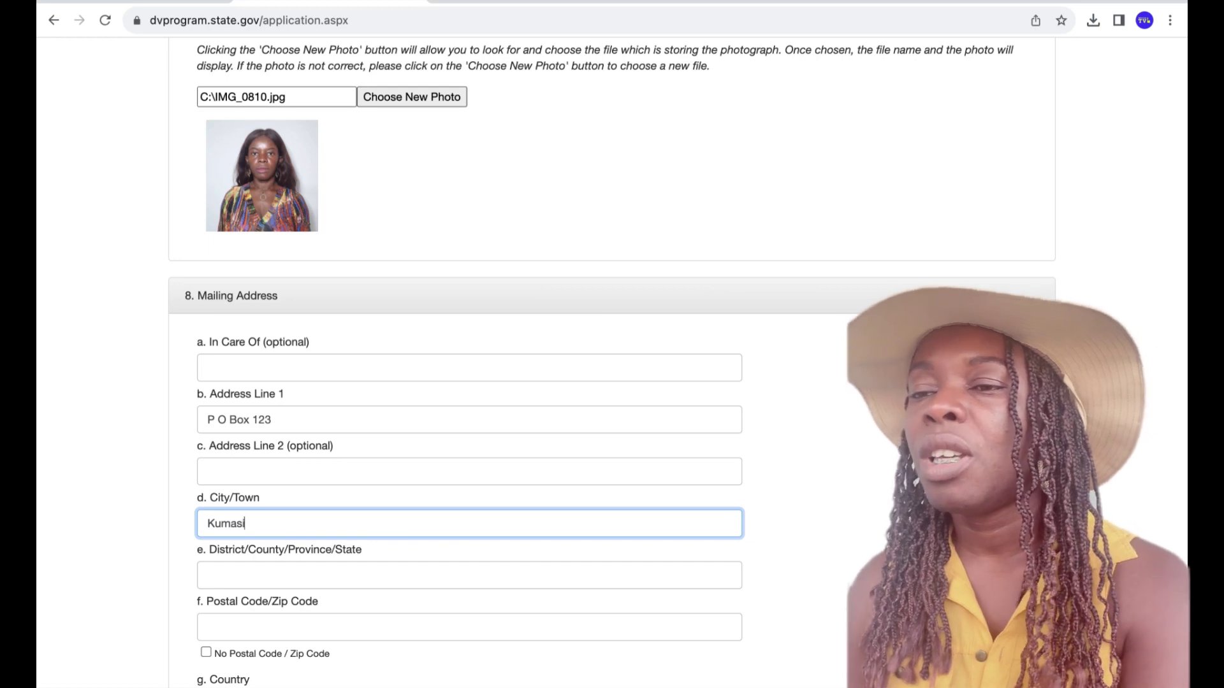
pyautogui.click(261, 569)
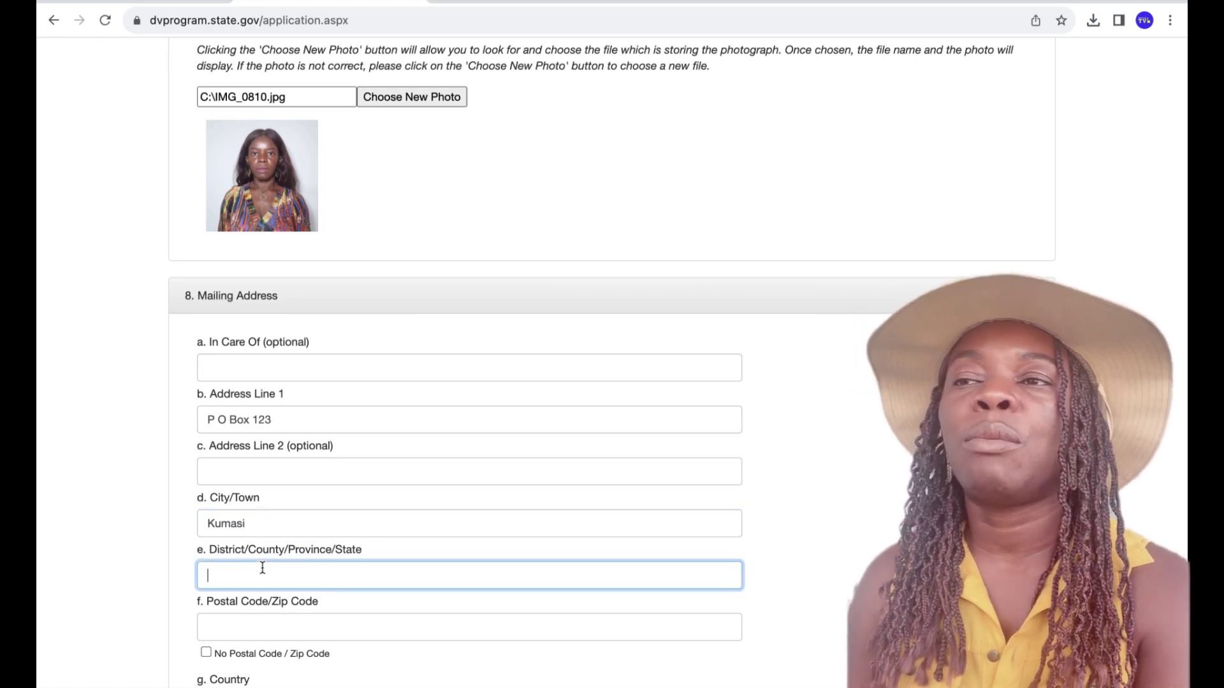
pyautogui.write('Ashan')
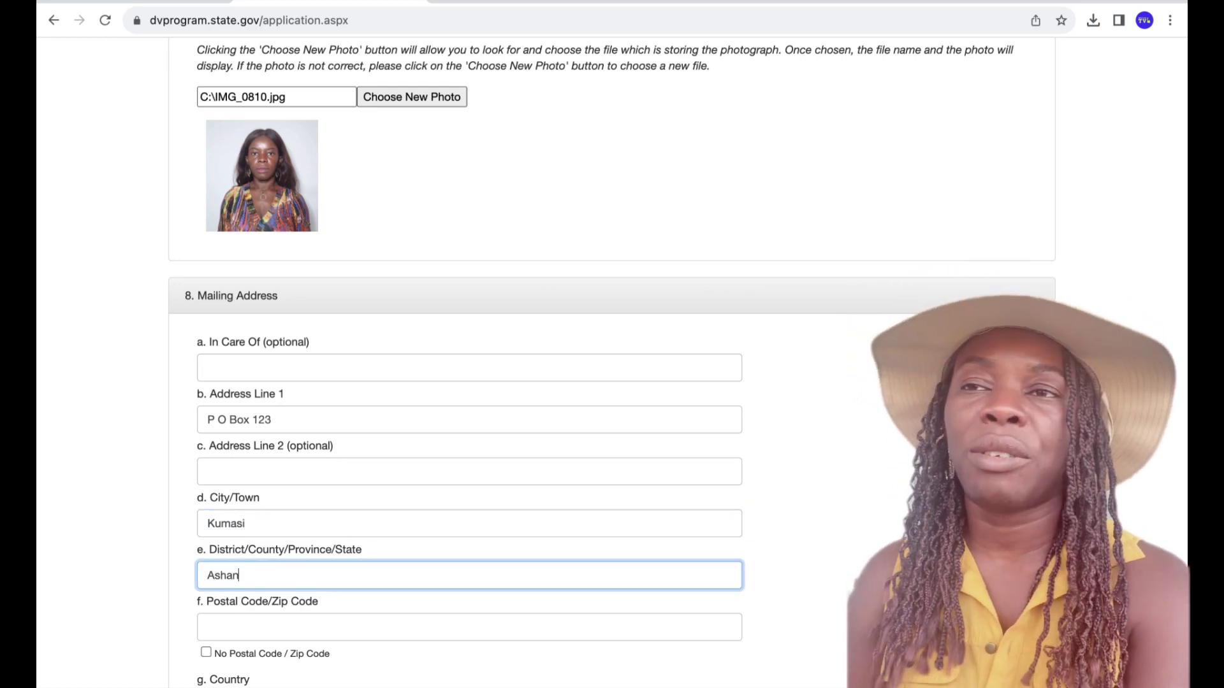
pyautogui.write('ti Reg')
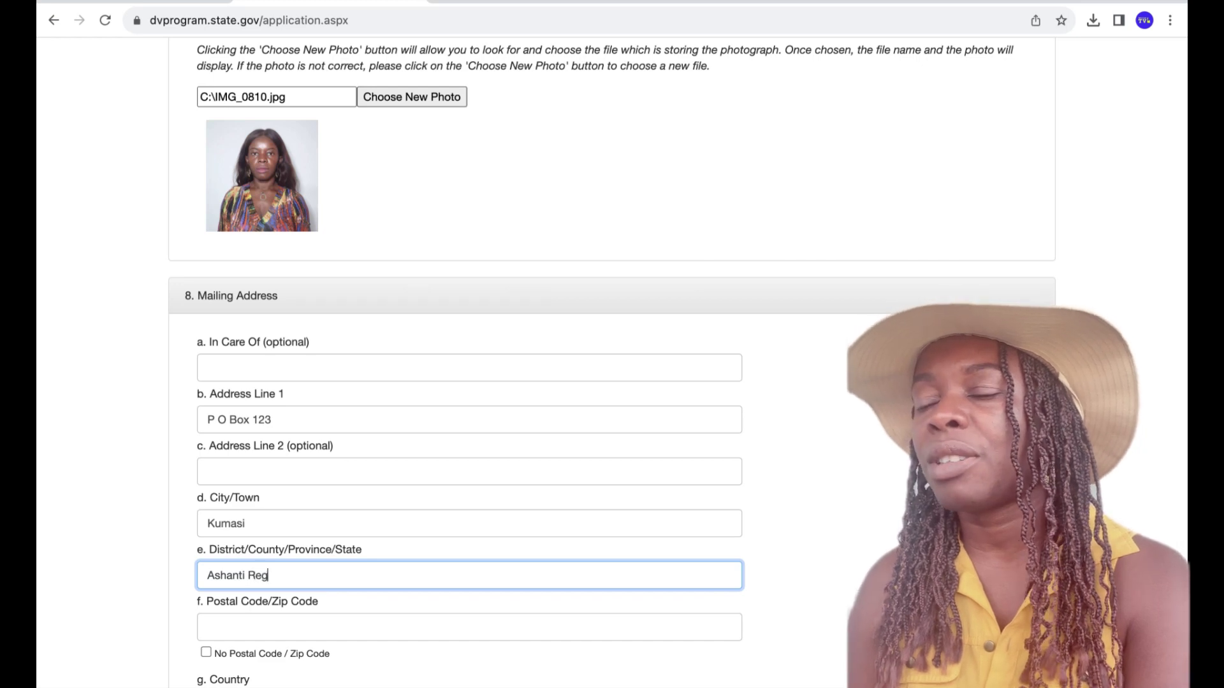
pyautogui.write('ion')
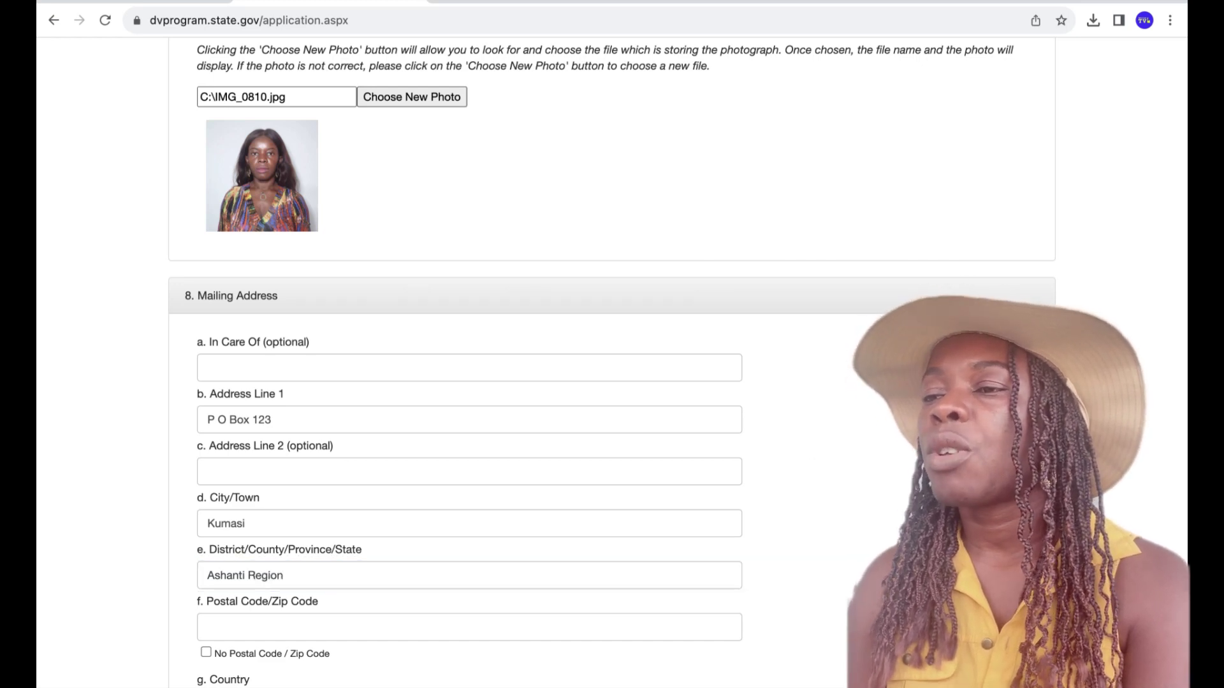
# - Tick No Postal Code and choose Ghana as the mailing address country
pyautogui.scroll(-1, 612, 357)
pyautogui.scroll(-4, 612, 357)
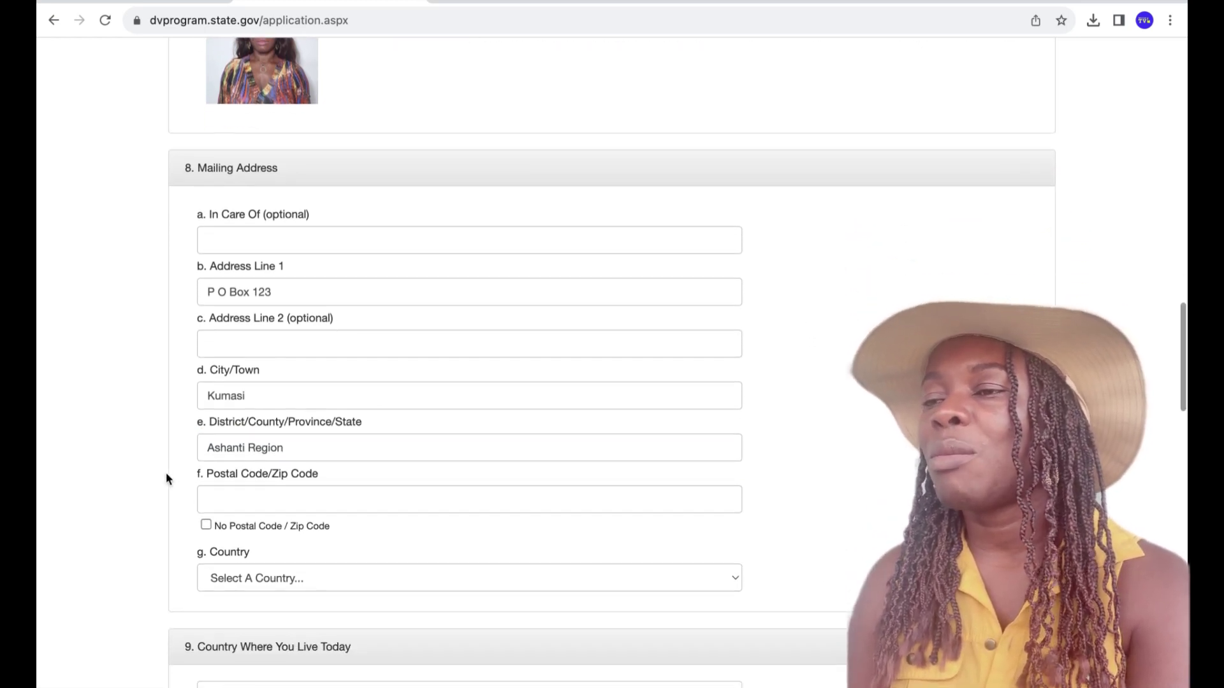
pyautogui.click(205, 524)
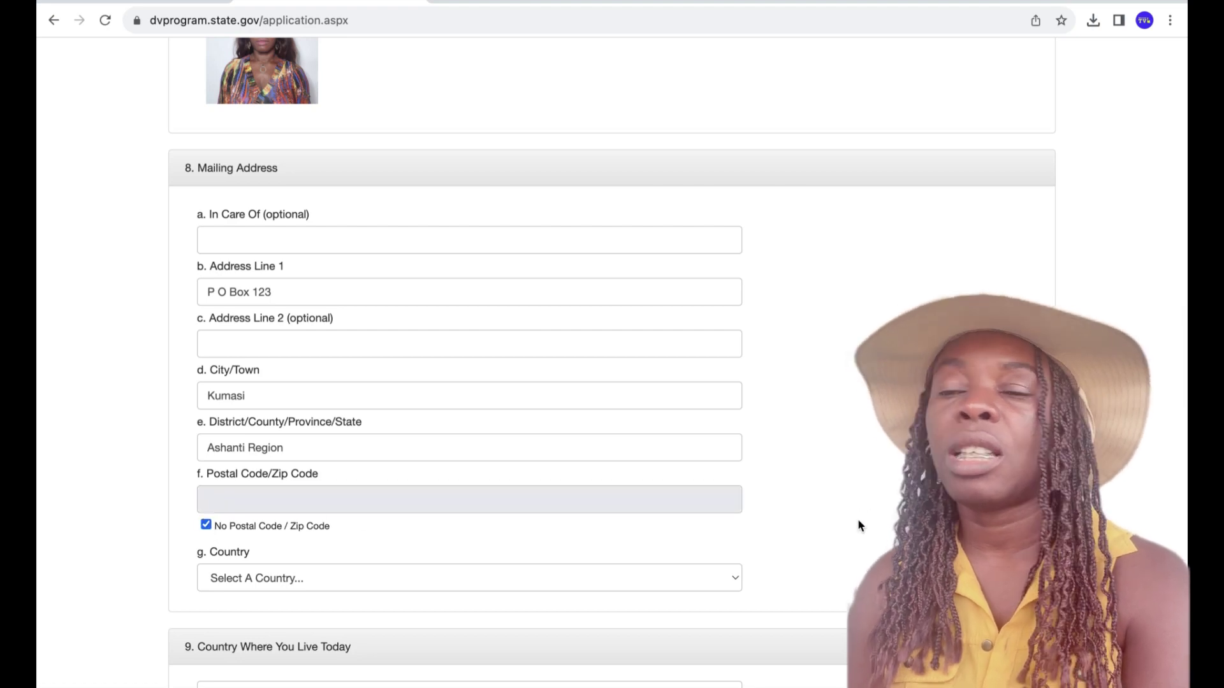
pyautogui.scroll(-3, 858, 525)
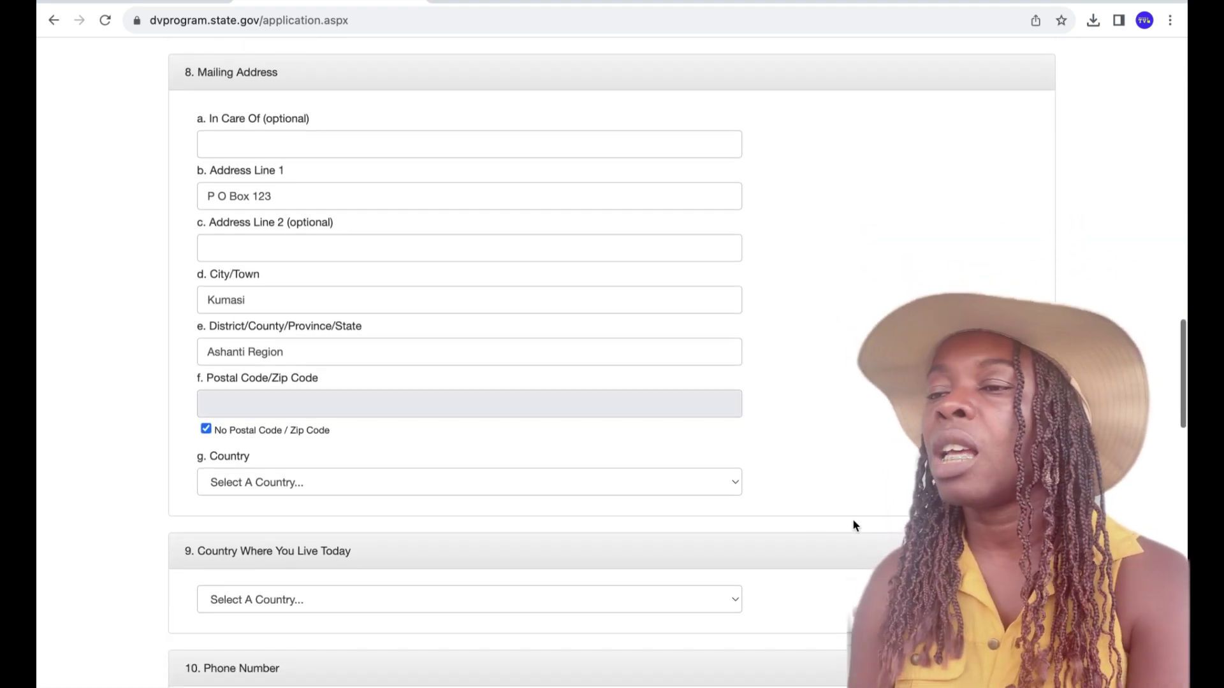
pyautogui.click(733, 481)
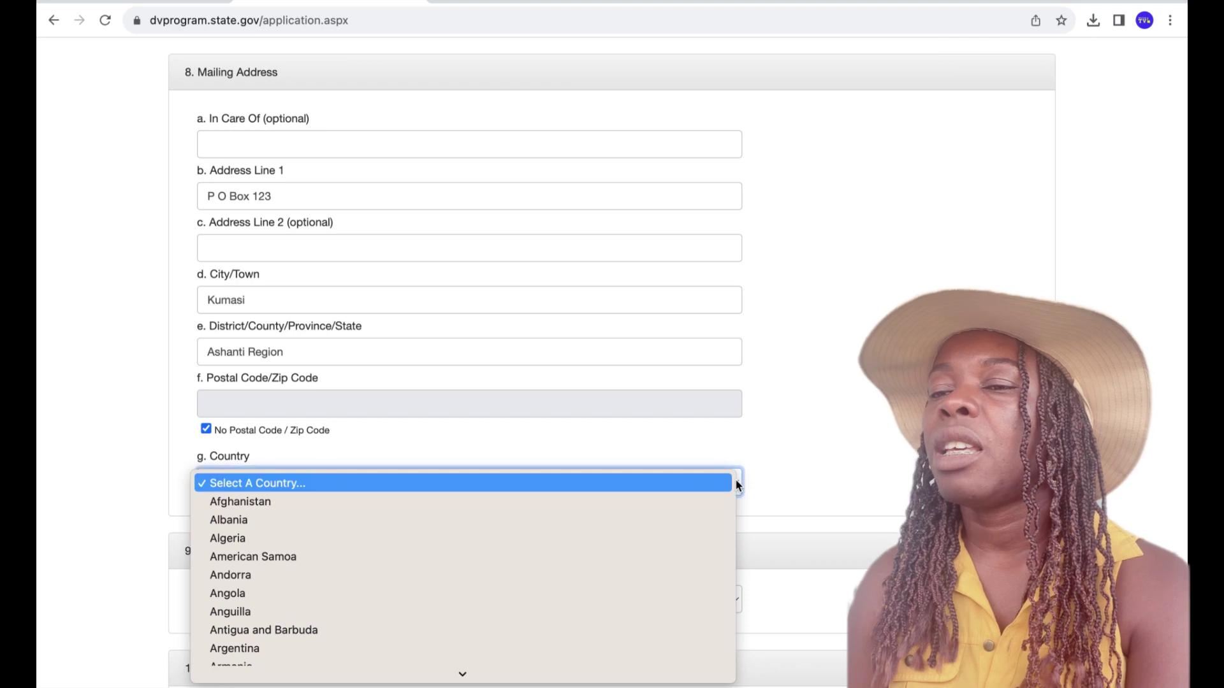
pyautogui.press('g')
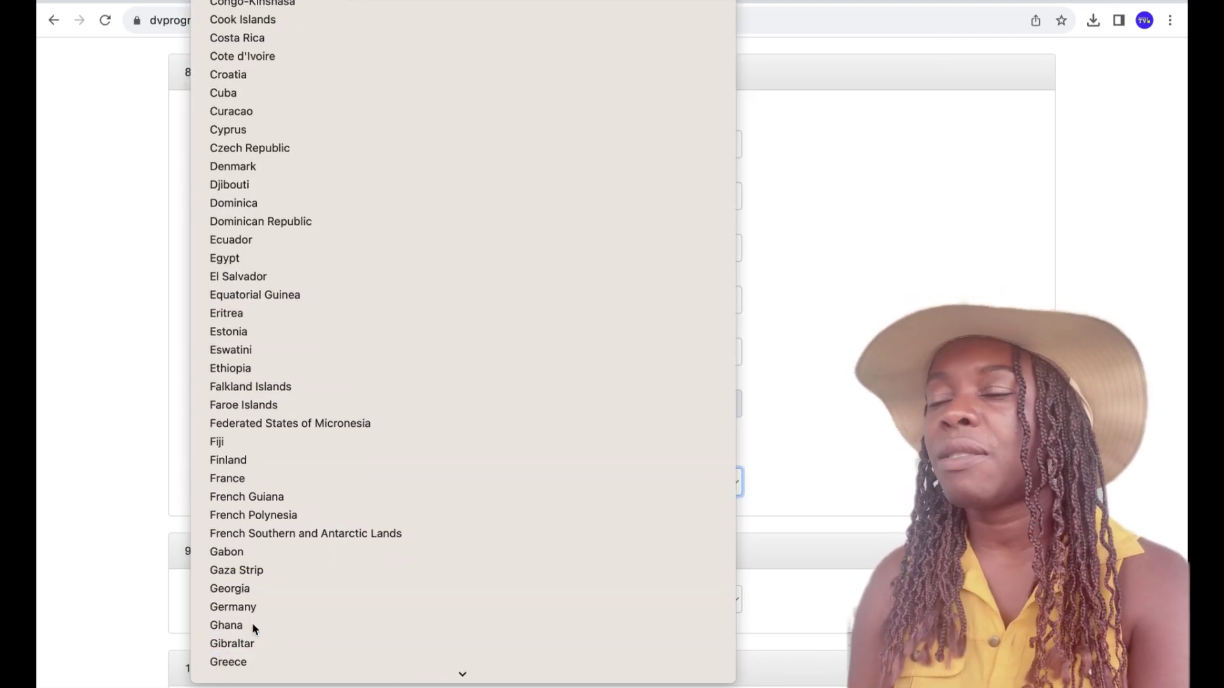
pyautogui.click(251, 623)
pyautogui.click(924, 510)
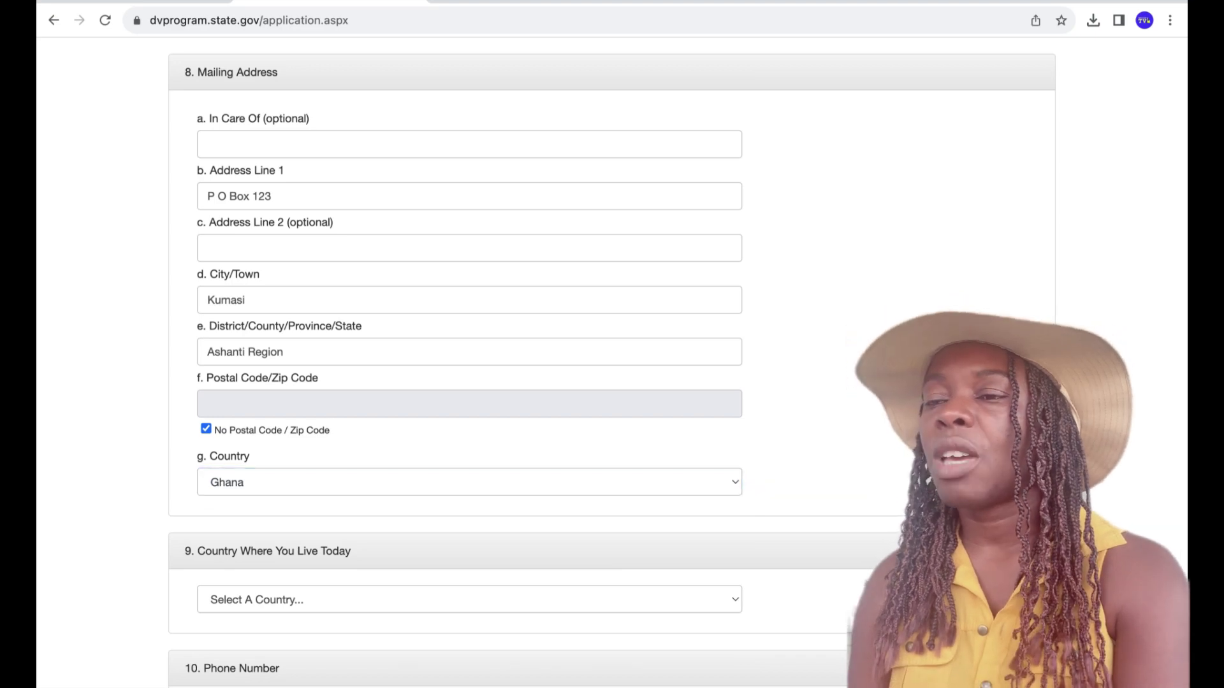
pyautogui.scroll(-1, 924, 510)
pyautogui.scroll(-5, 593, 382)
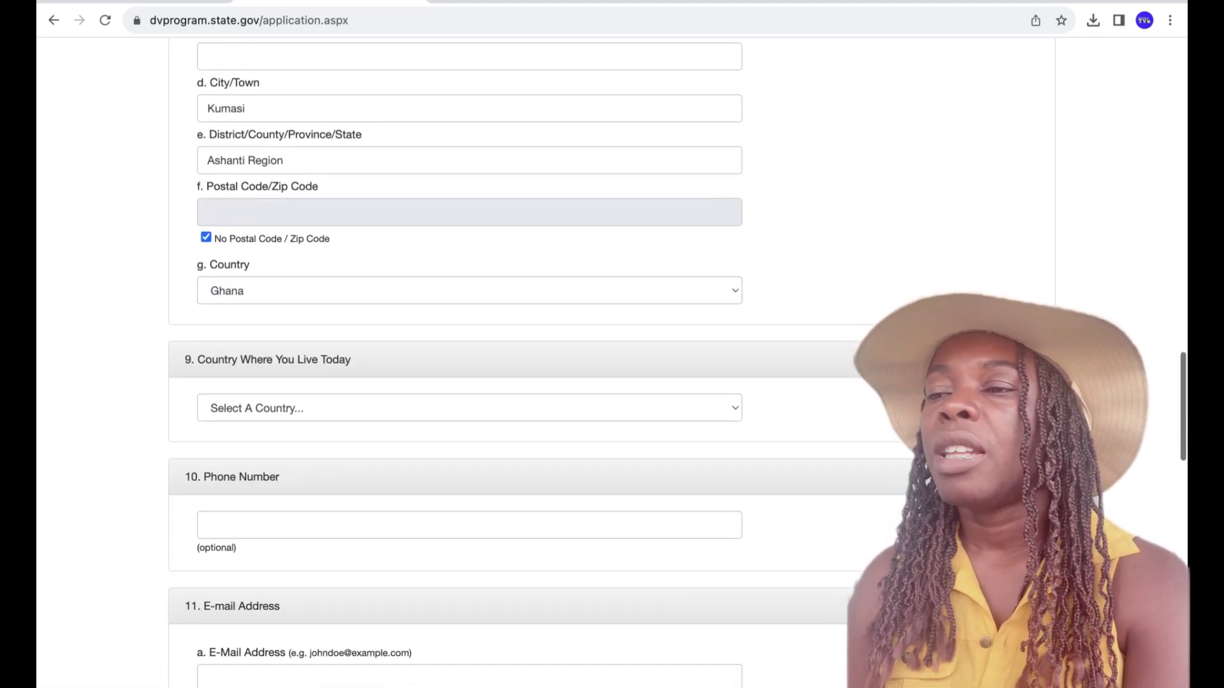
# - Choose Ghana as the country where the entrant lives today
pyautogui.click(735, 409)
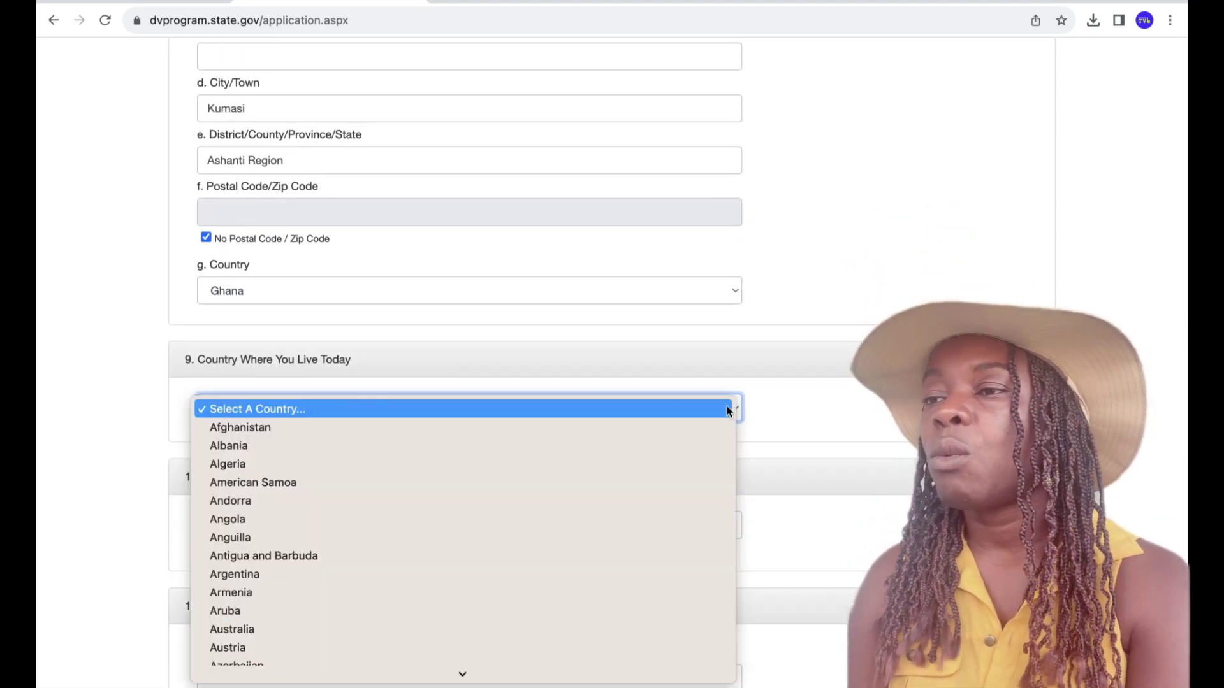
pyautogui.scroll(-10, 265, 612)
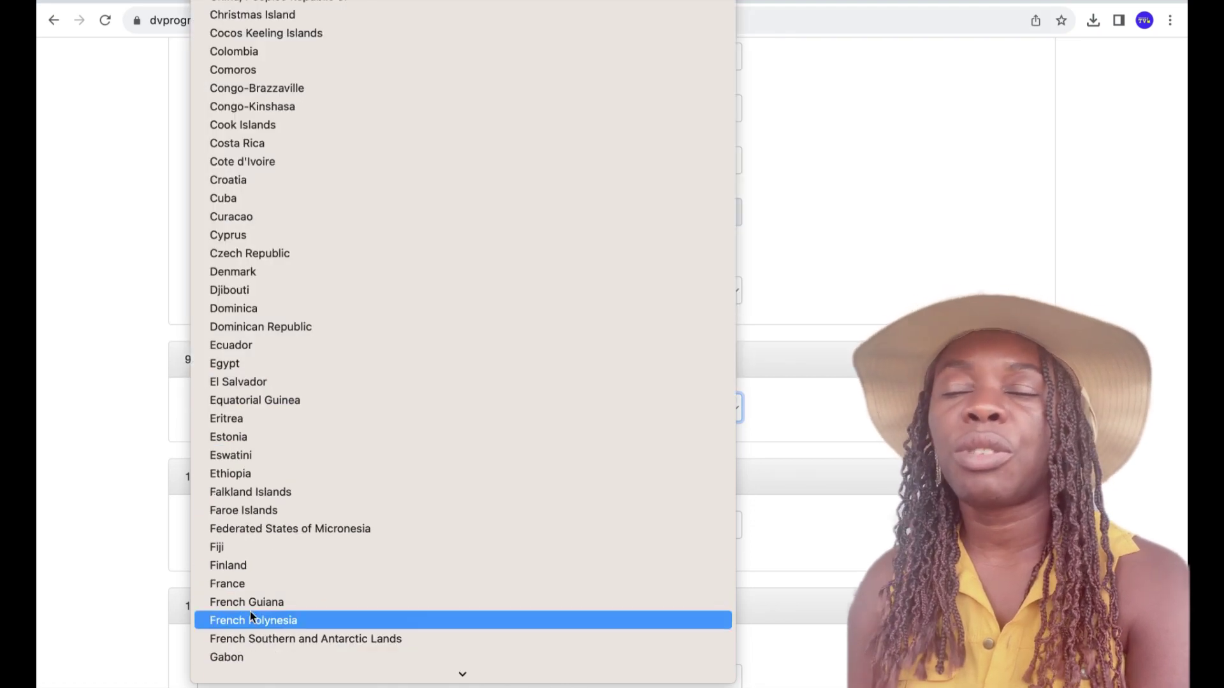
pyautogui.scroll(-2, 304, 663)
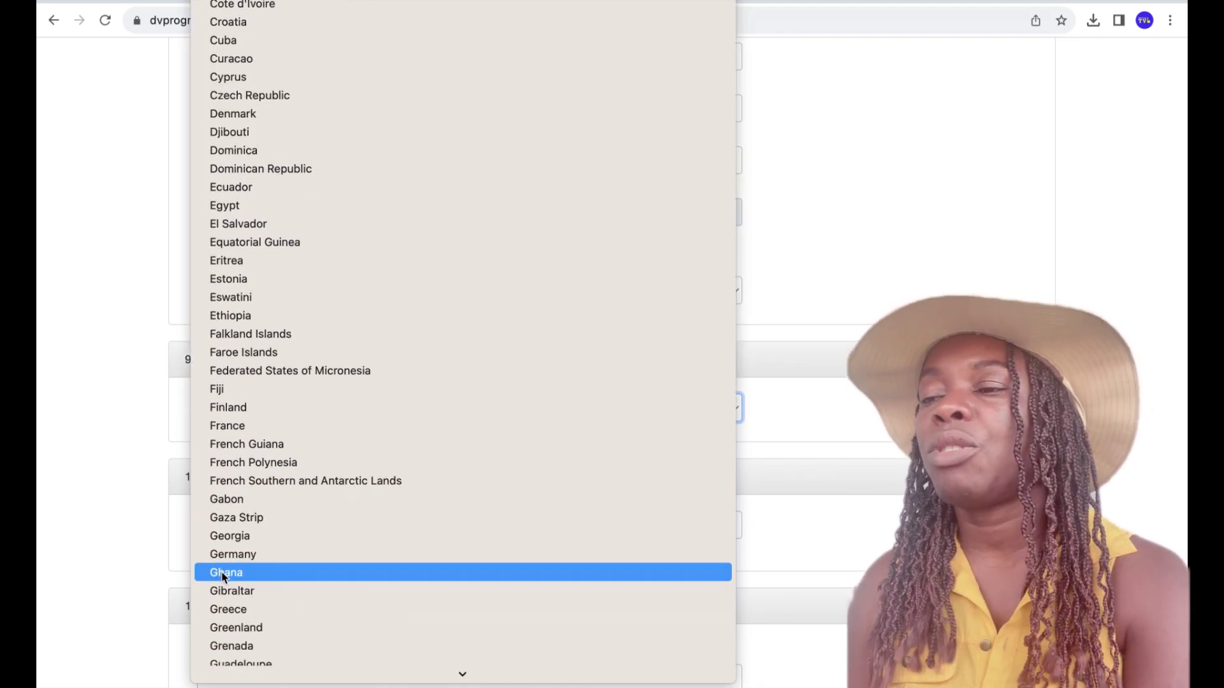
pyautogui.click(221, 571)
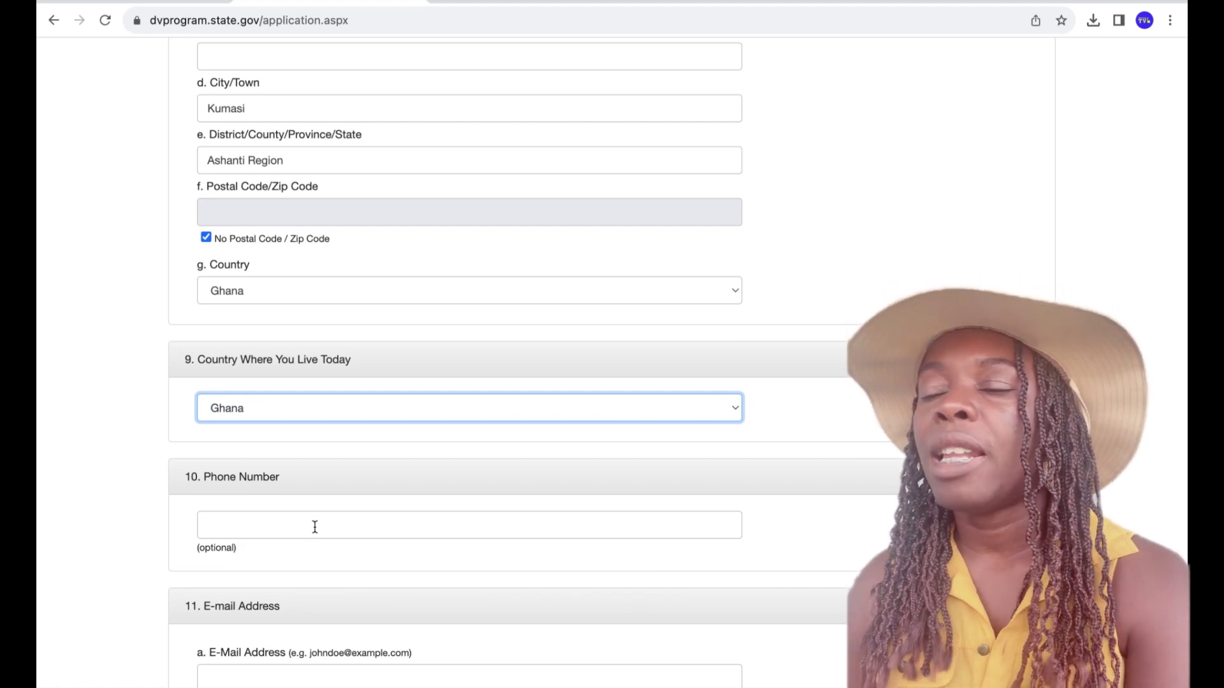
# - Enter the entrant's phone number in the Phone Number field
pyautogui.click(315, 527)
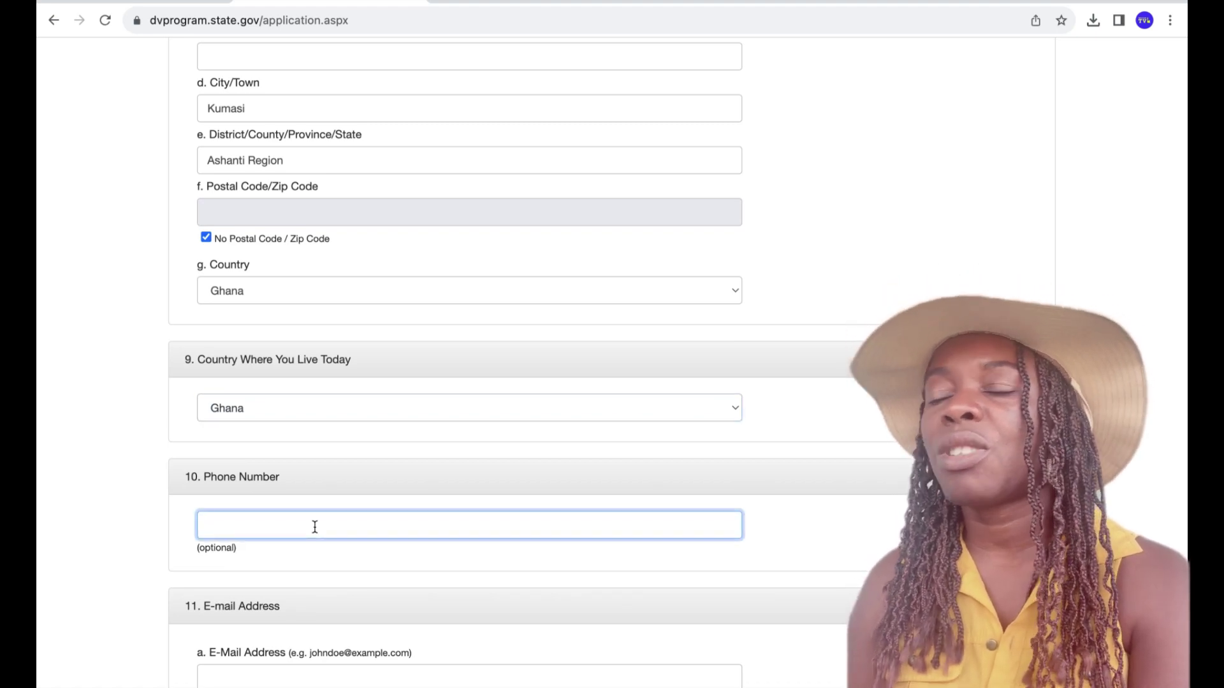
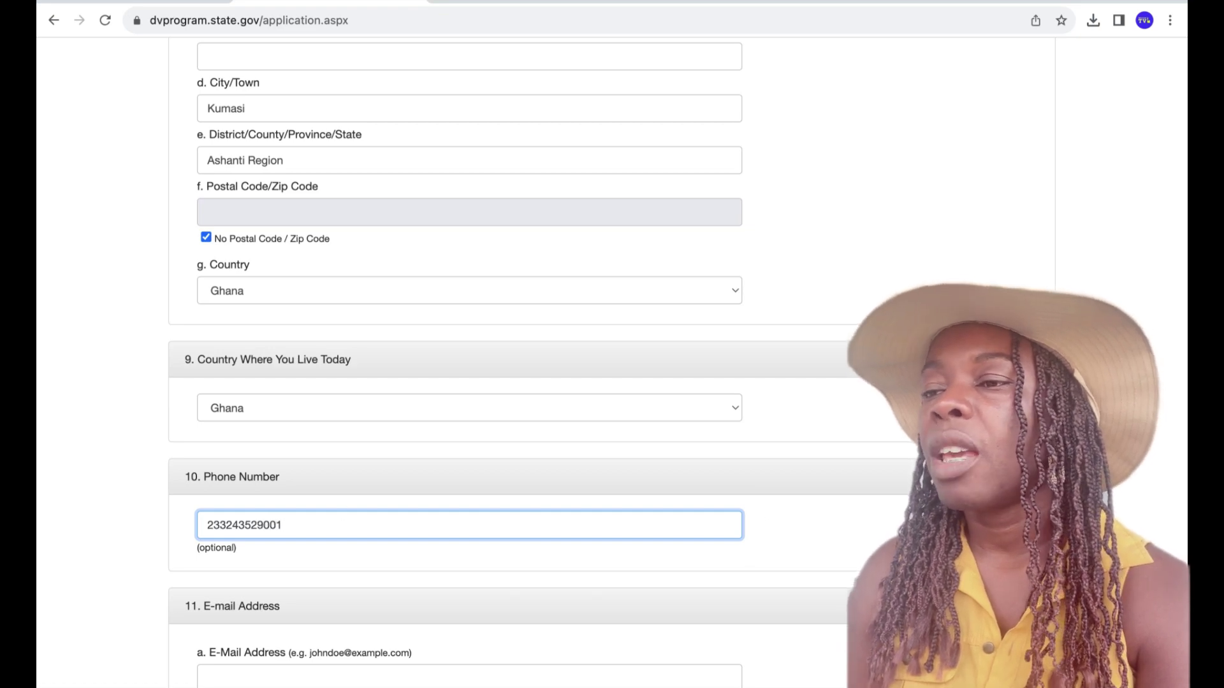
pyautogui.click(893, 527)
# - Fill in the entrant's e-mail address in both E-Mail Address and Confirm E-Mail Address
pyautogui.scroll(-3, 468, 363)
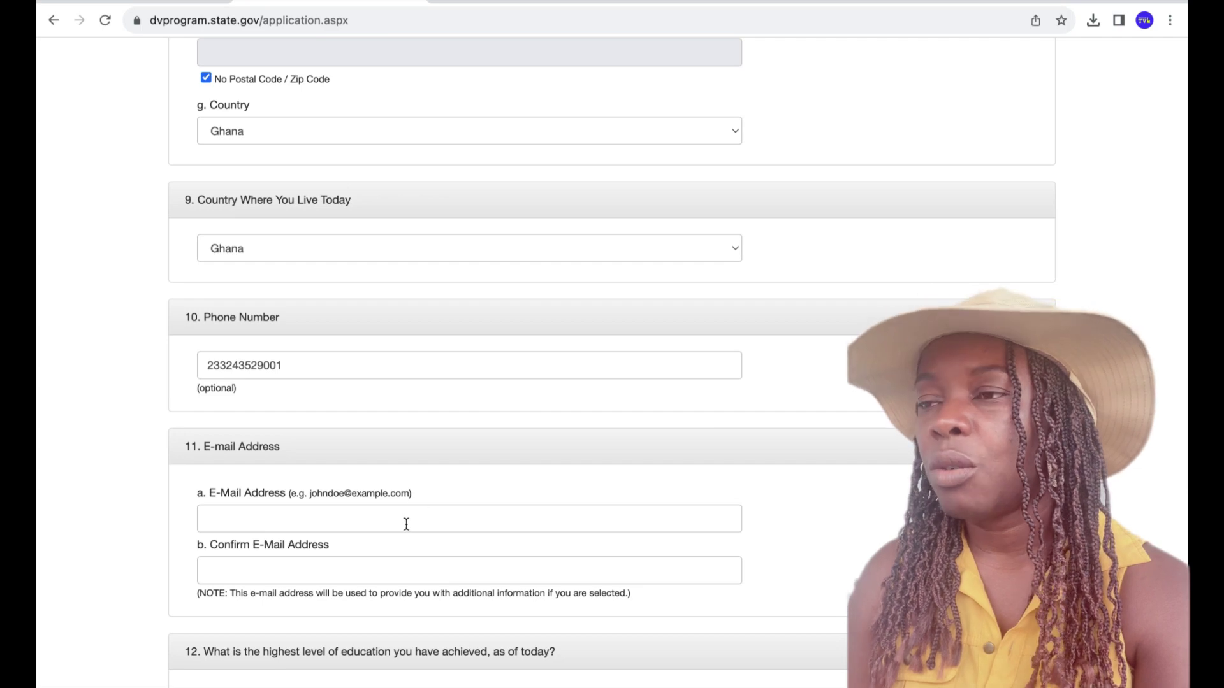
pyautogui.click(406, 524)
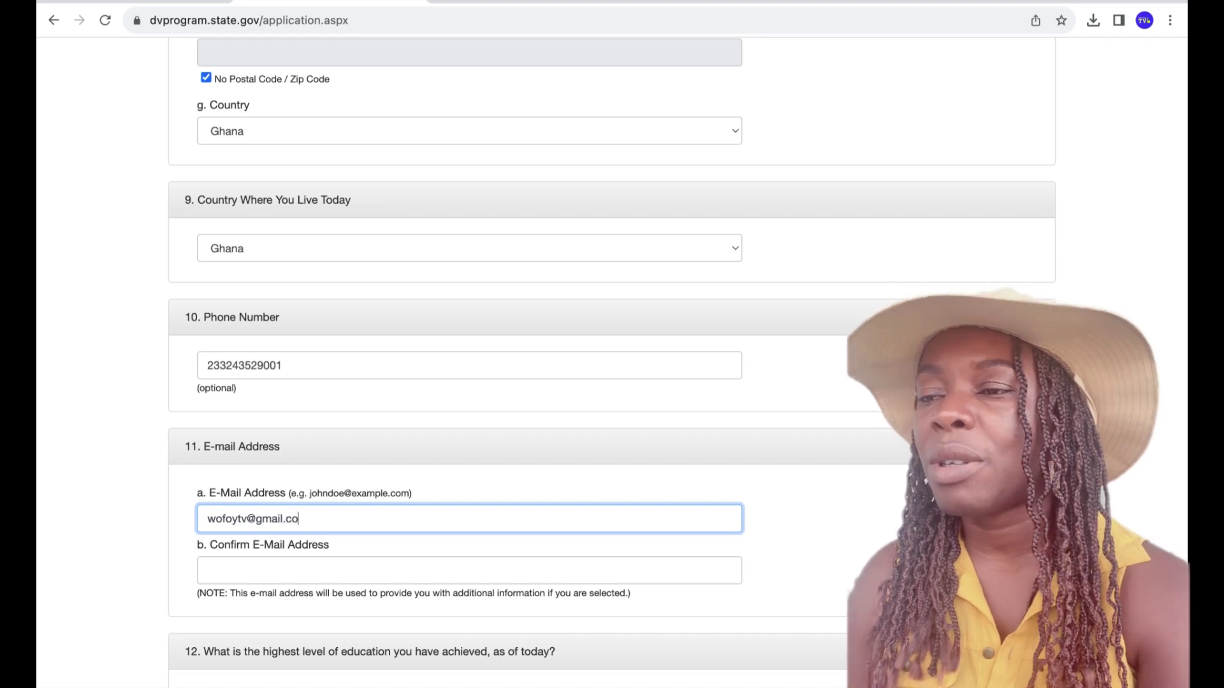
pyautogui.click(363, 570)
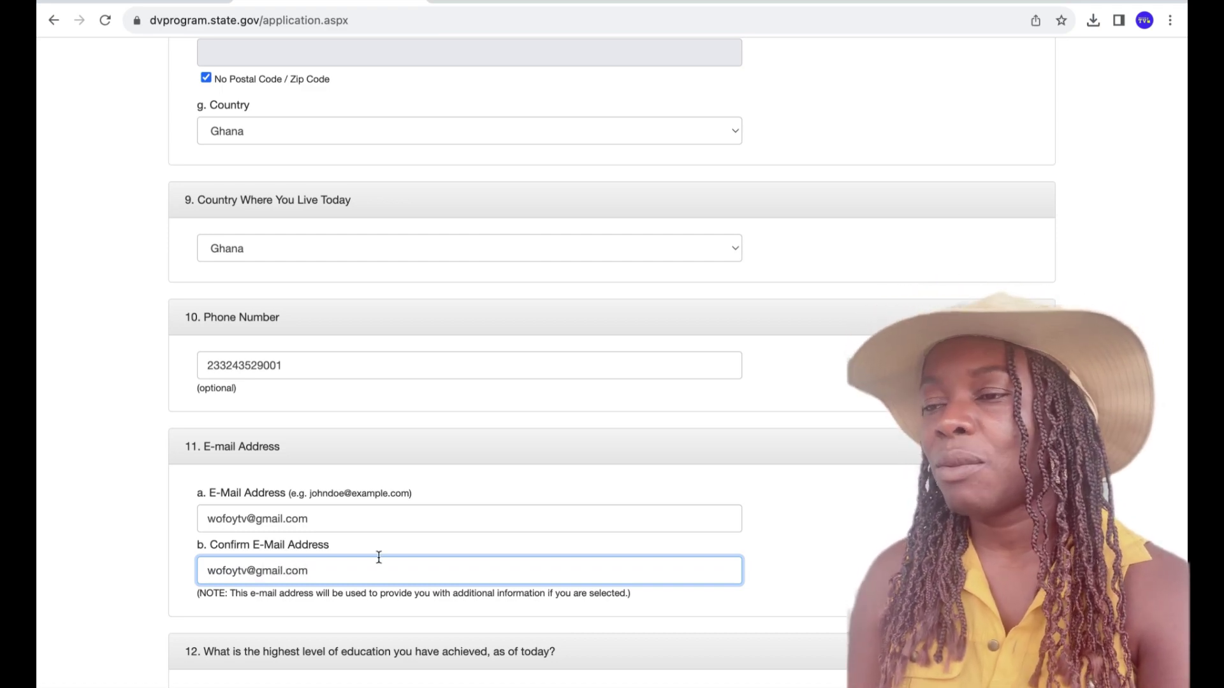
pyautogui.scroll(-3, 612, 363)
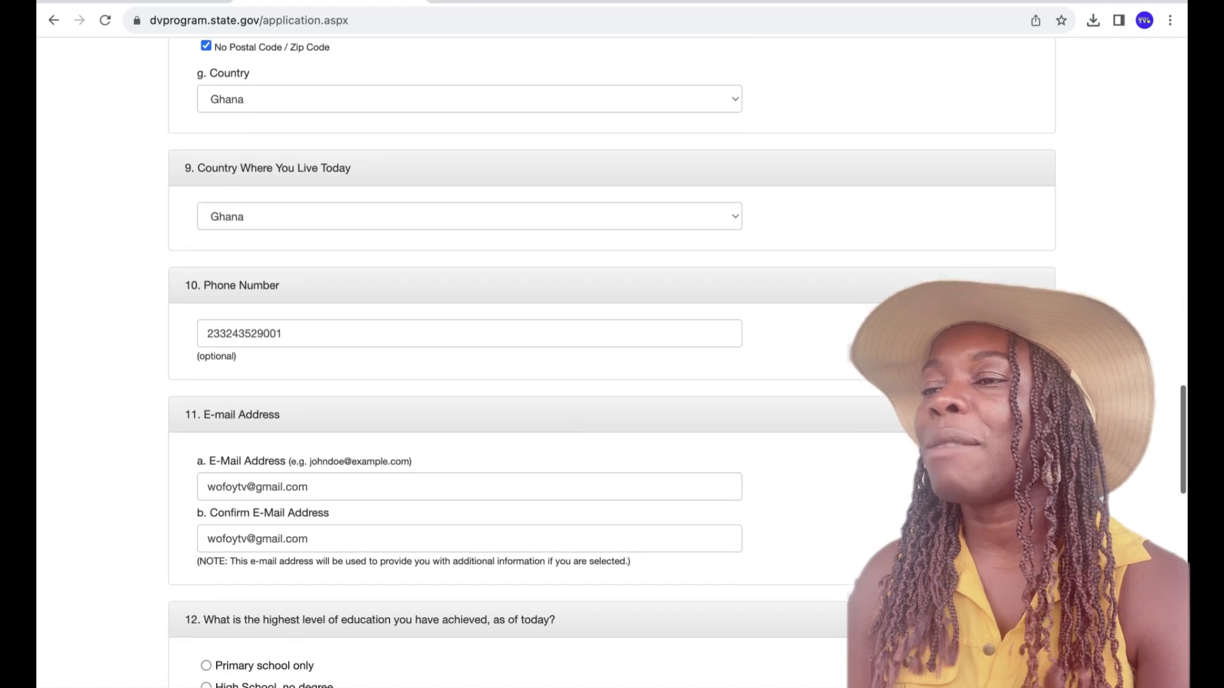
# - Select University Degree and Unmarried, enter 1 child, and continue to Part Two
pyautogui.scroll(-2, 612, 364)
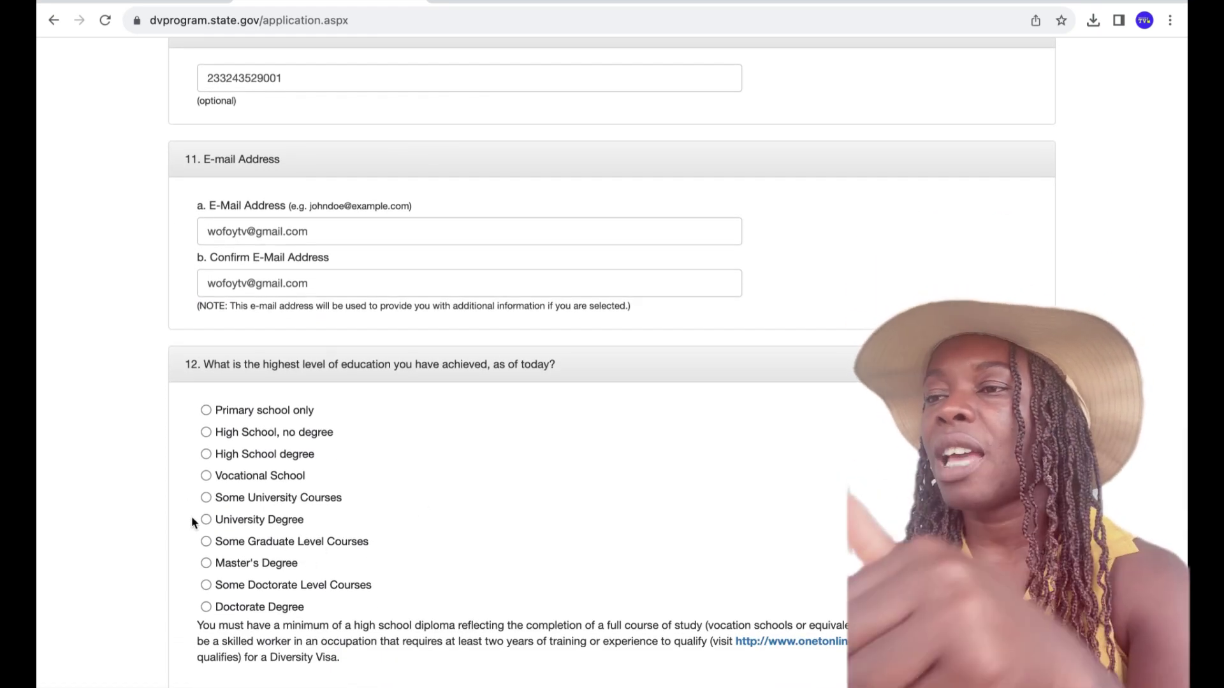
pyautogui.click(206, 520)
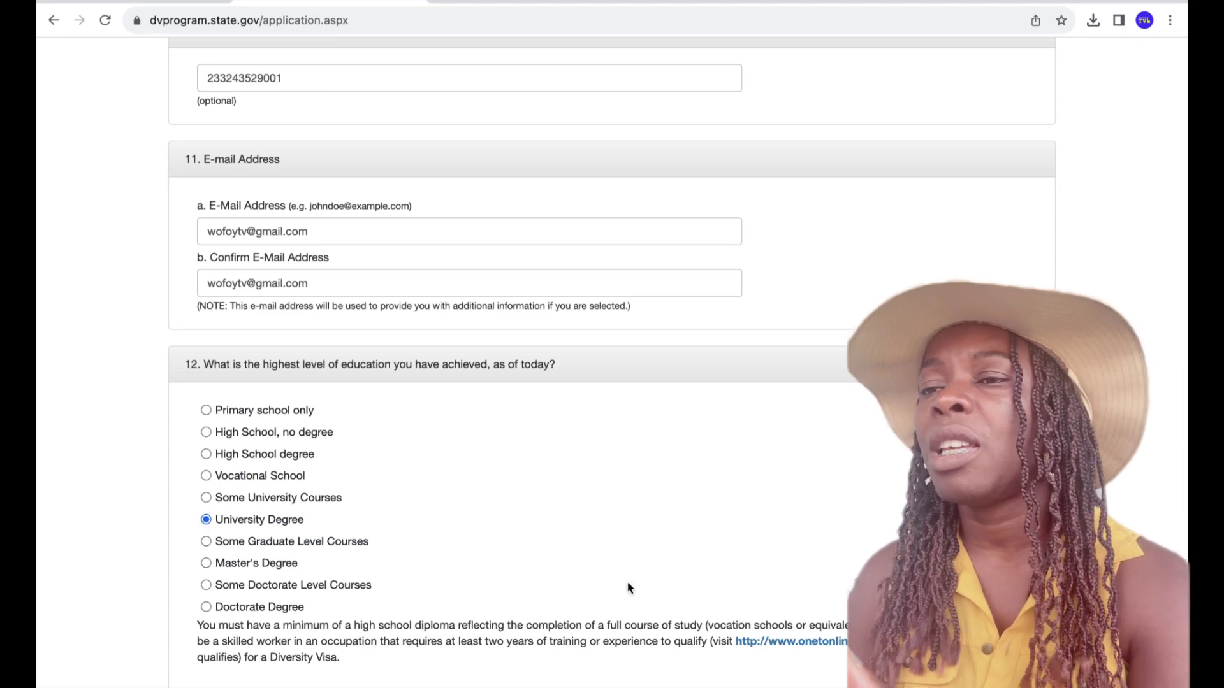
pyautogui.scroll(-6, 627, 588)
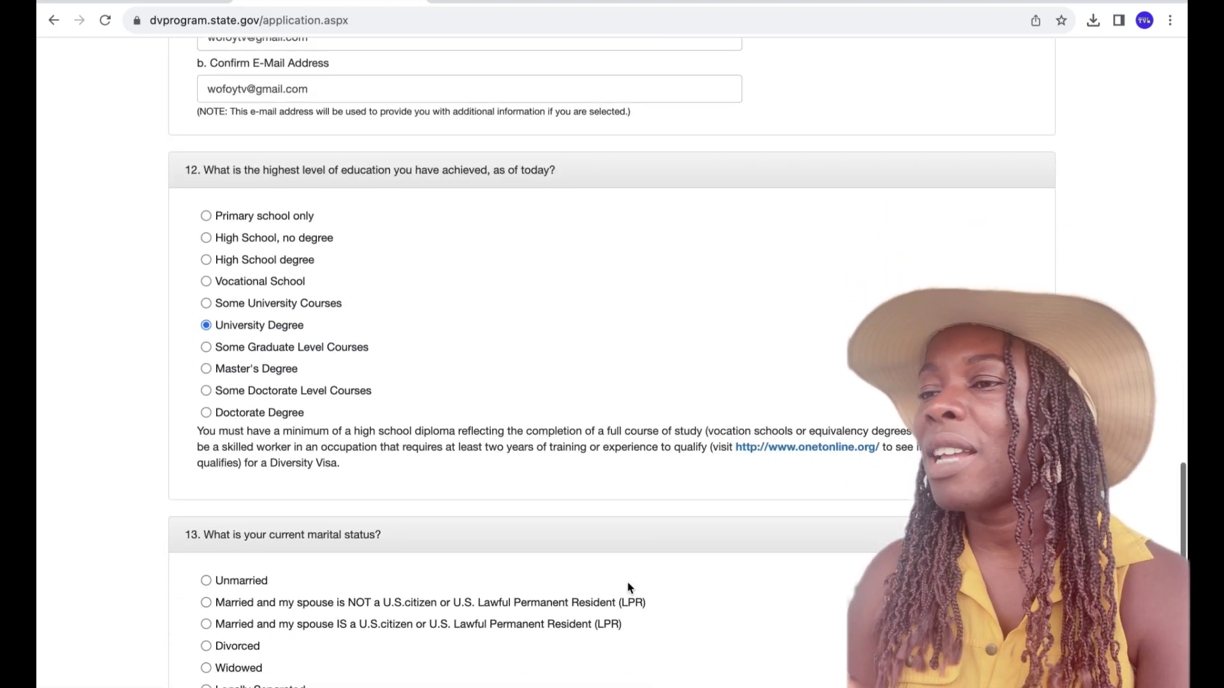
pyautogui.scroll(-1, 627, 581)
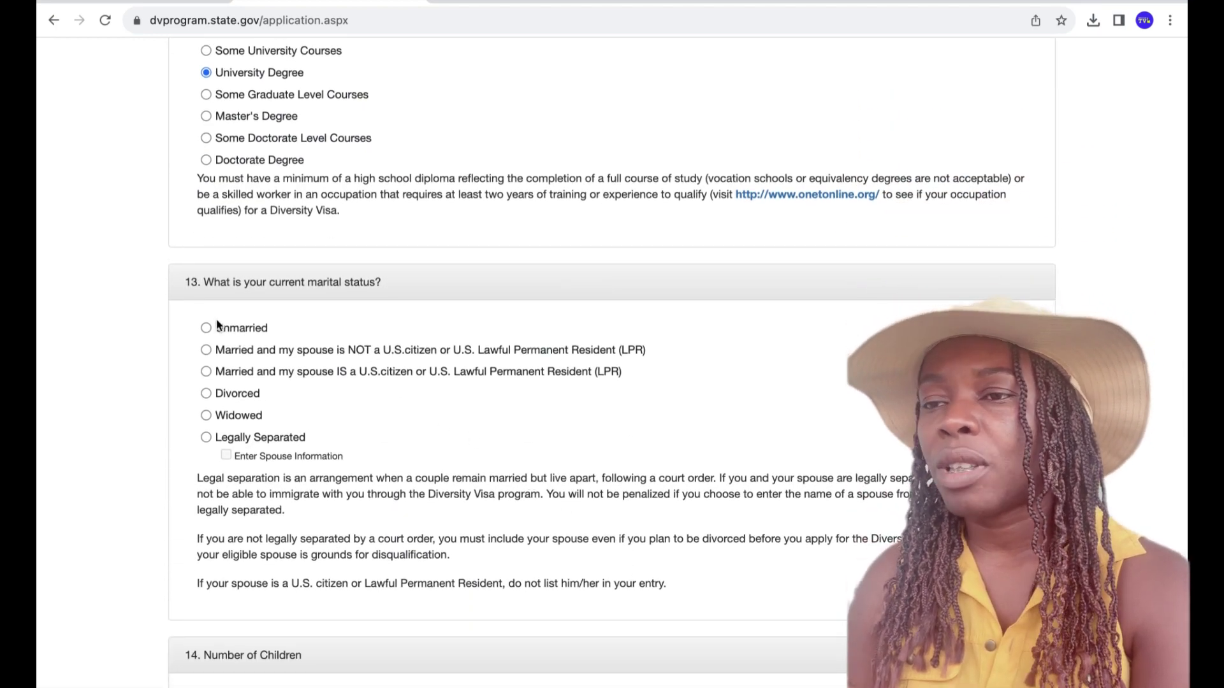
pyautogui.click(205, 329)
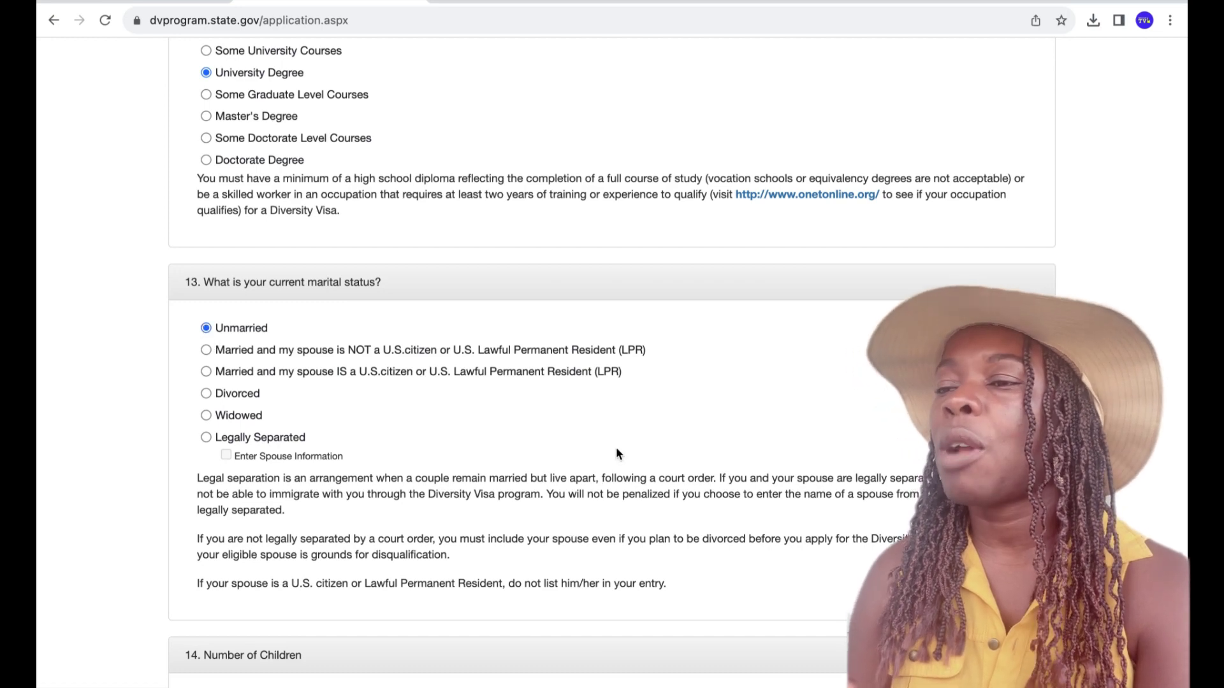
pyautogui.scroll(-2, 621, 417)
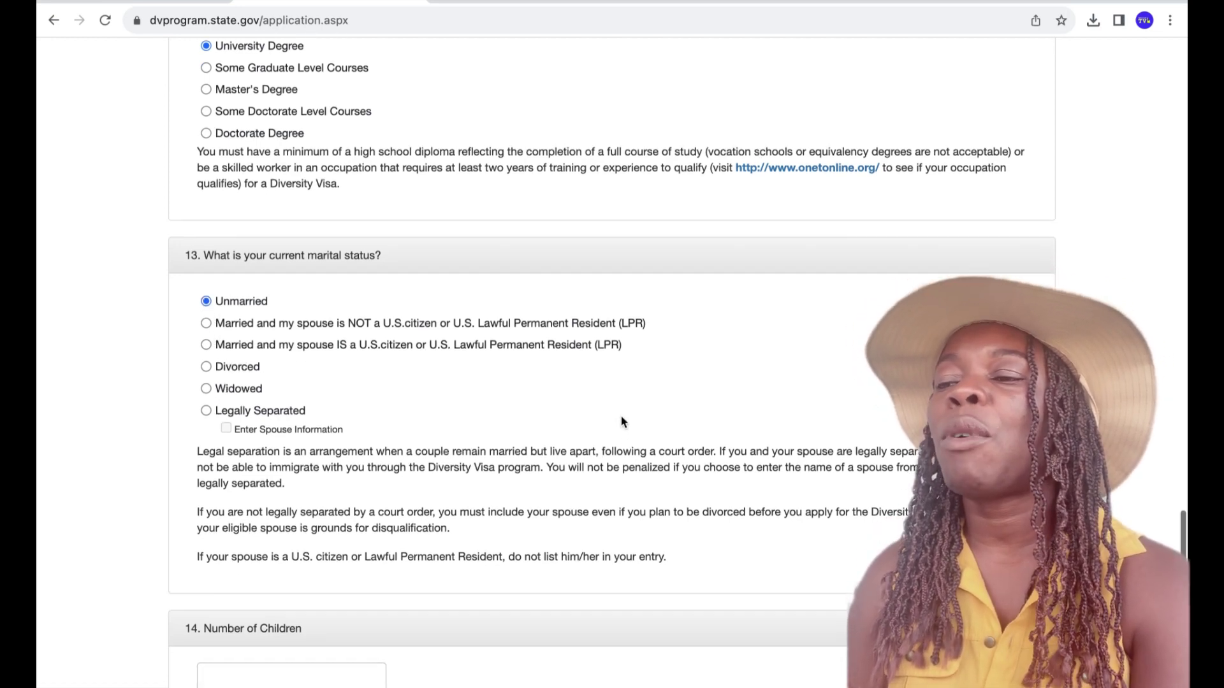
pyautogui.scroll(-3, 622, 420)
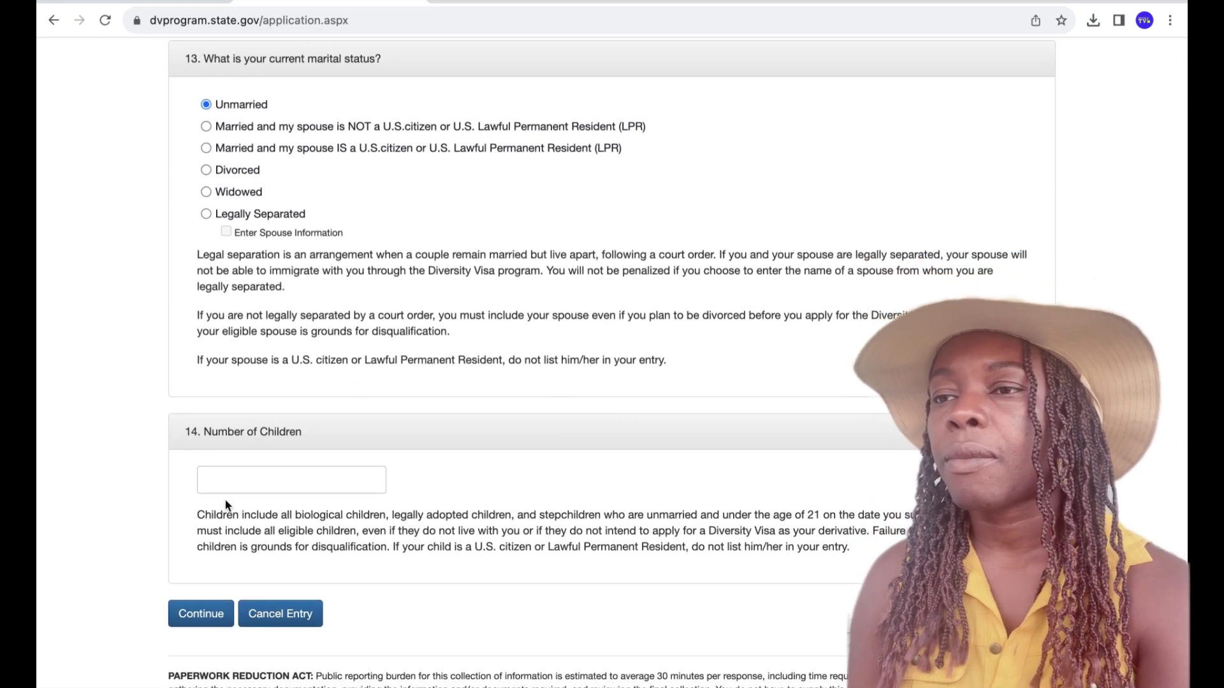
pyautogui.click(230, 488)
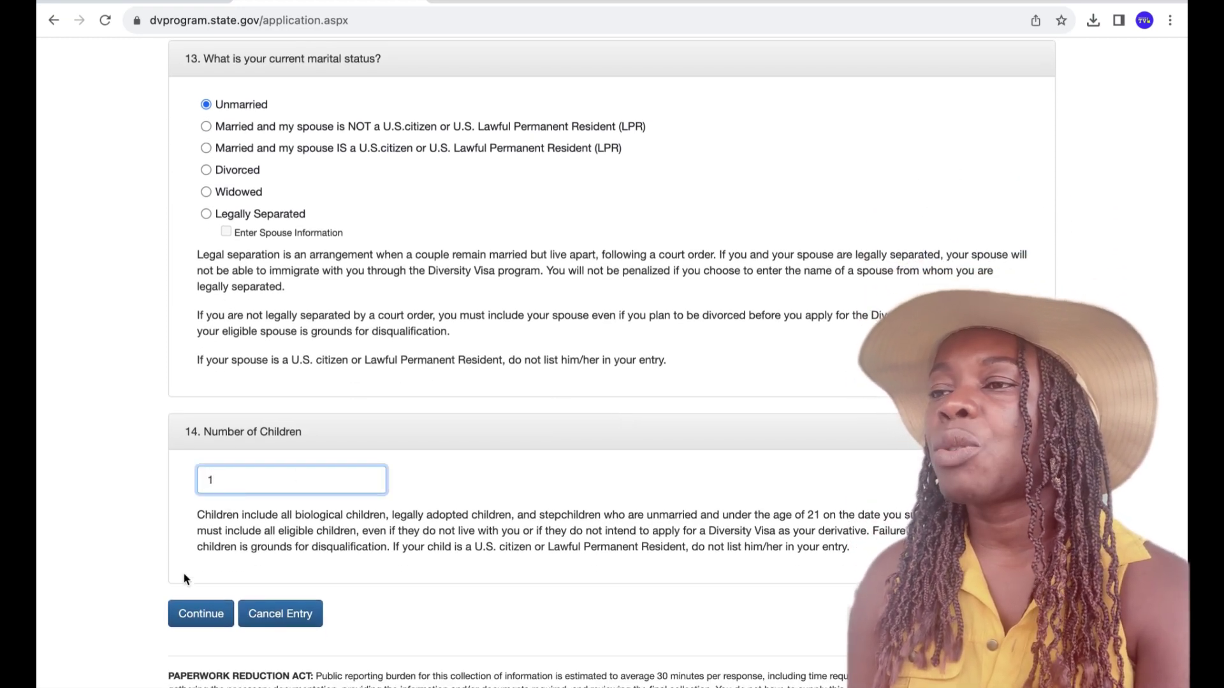
pyautogui.click(200, 614)
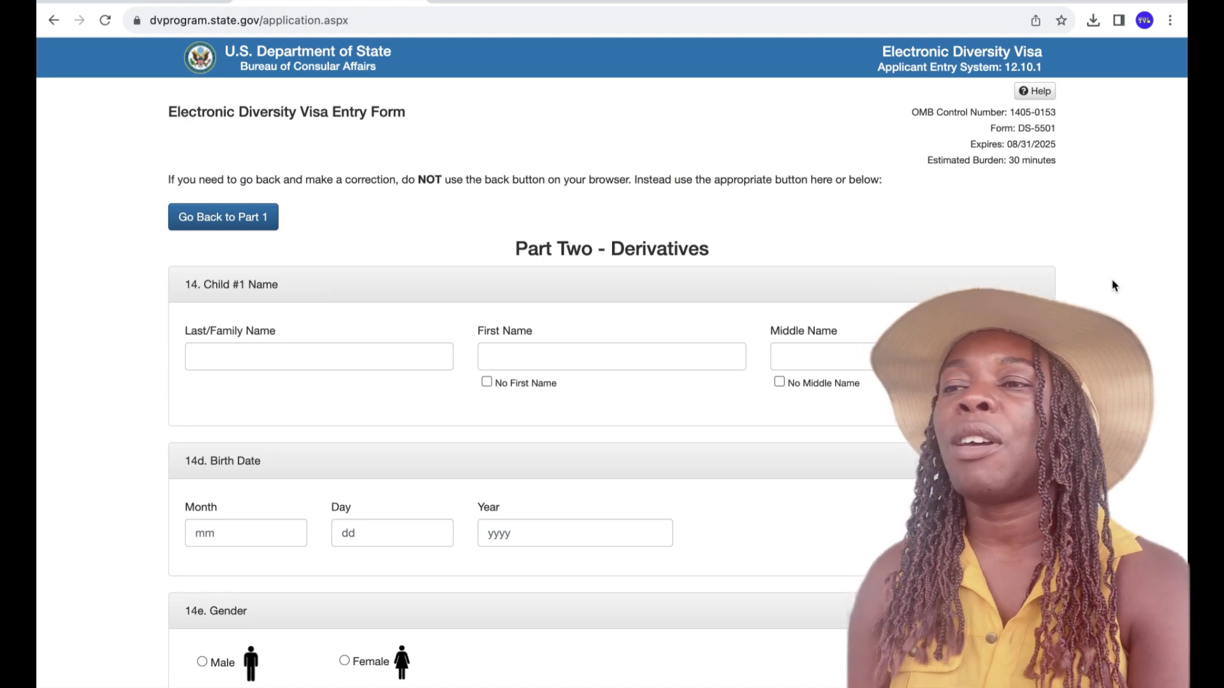
pyautogui.click(329, 357)
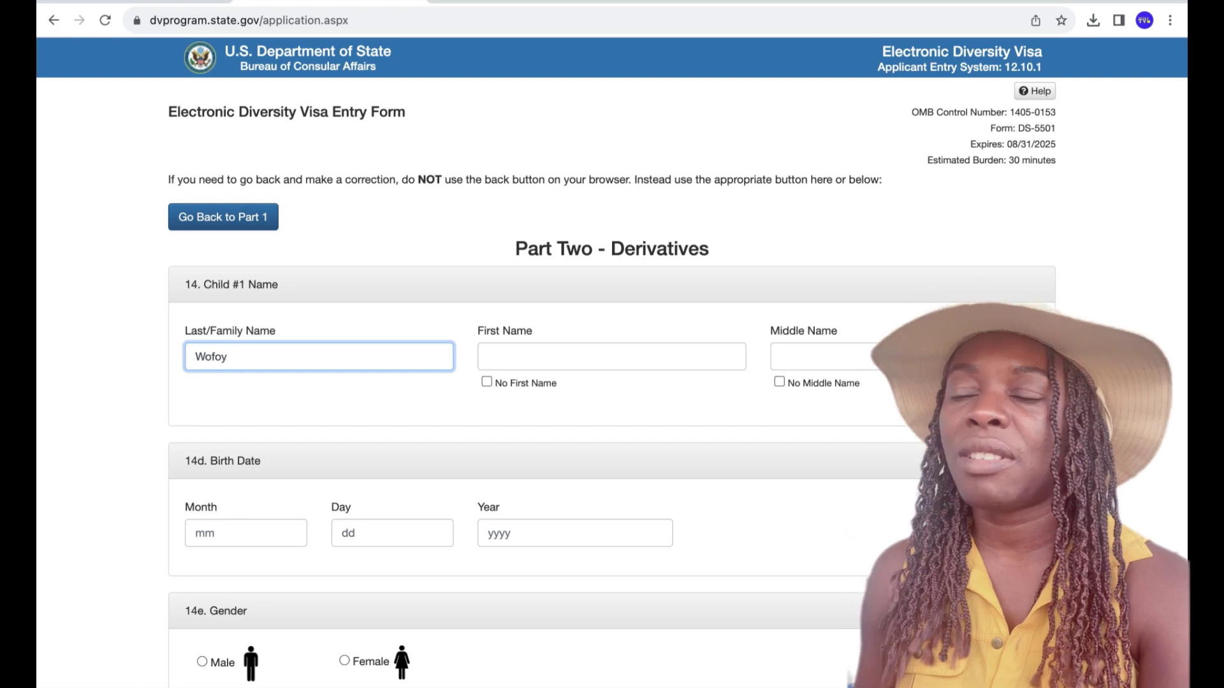
pyautogui.click(513, 362)
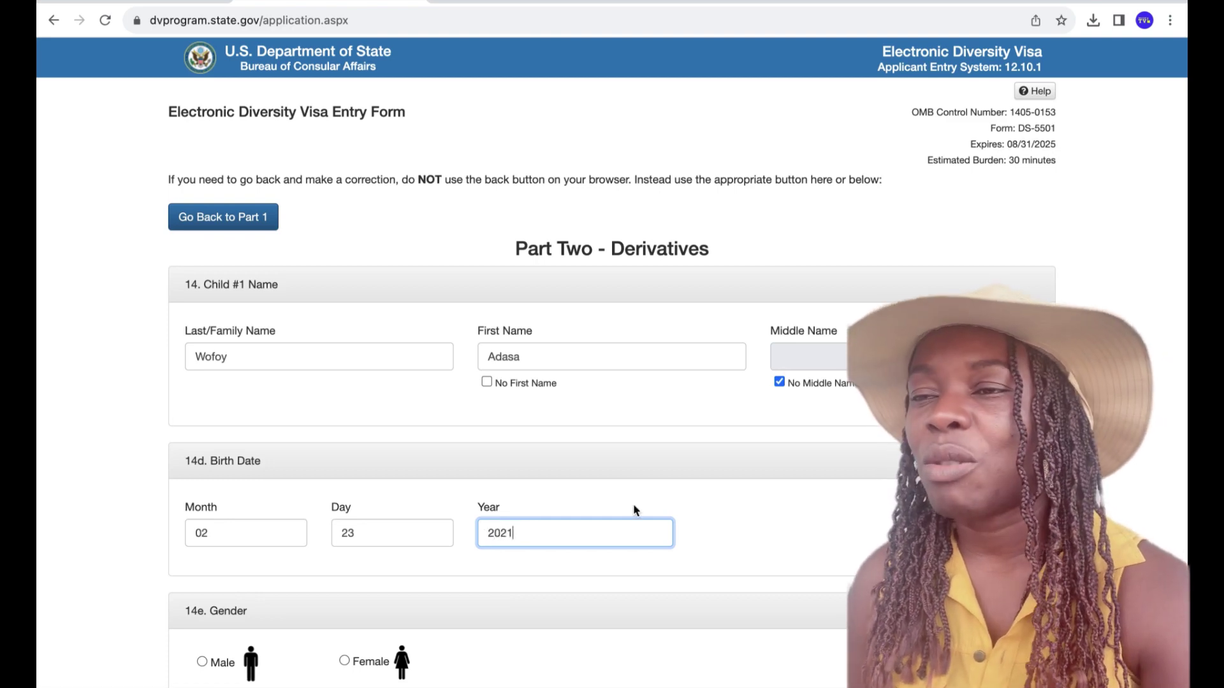
pyautogui.click(765, 550)
pyautogui.scroll(-2, 765, 550)
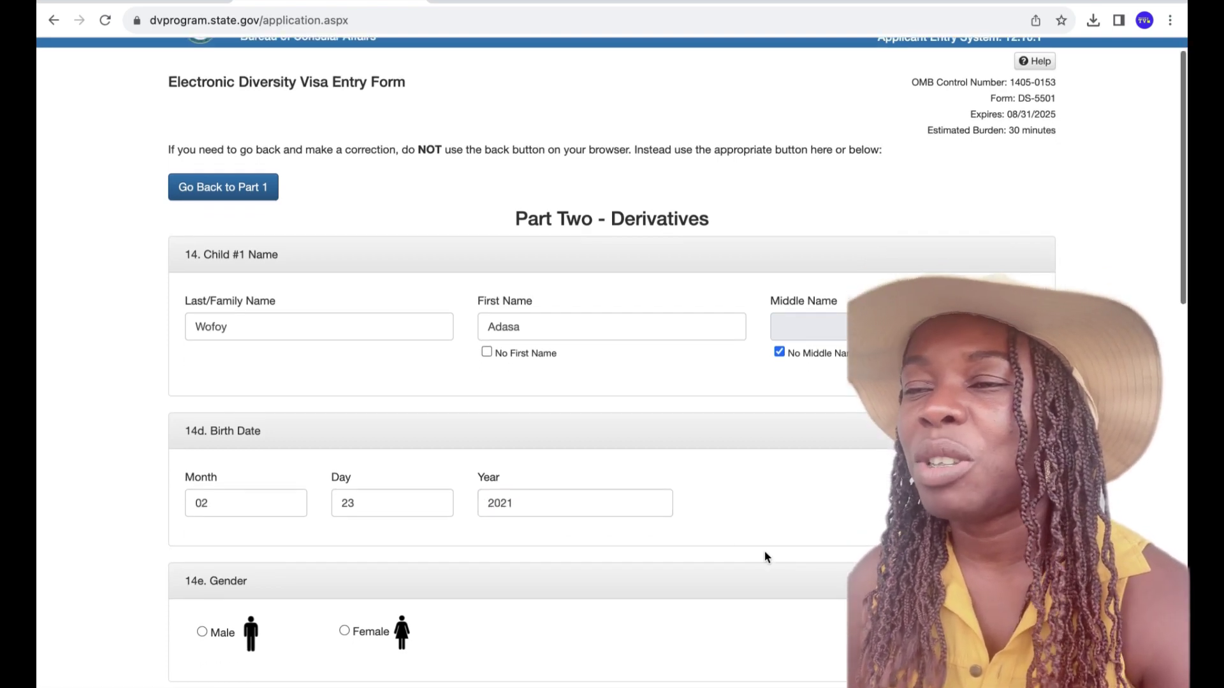
pyautogui.scroll(-1, 763, 557)
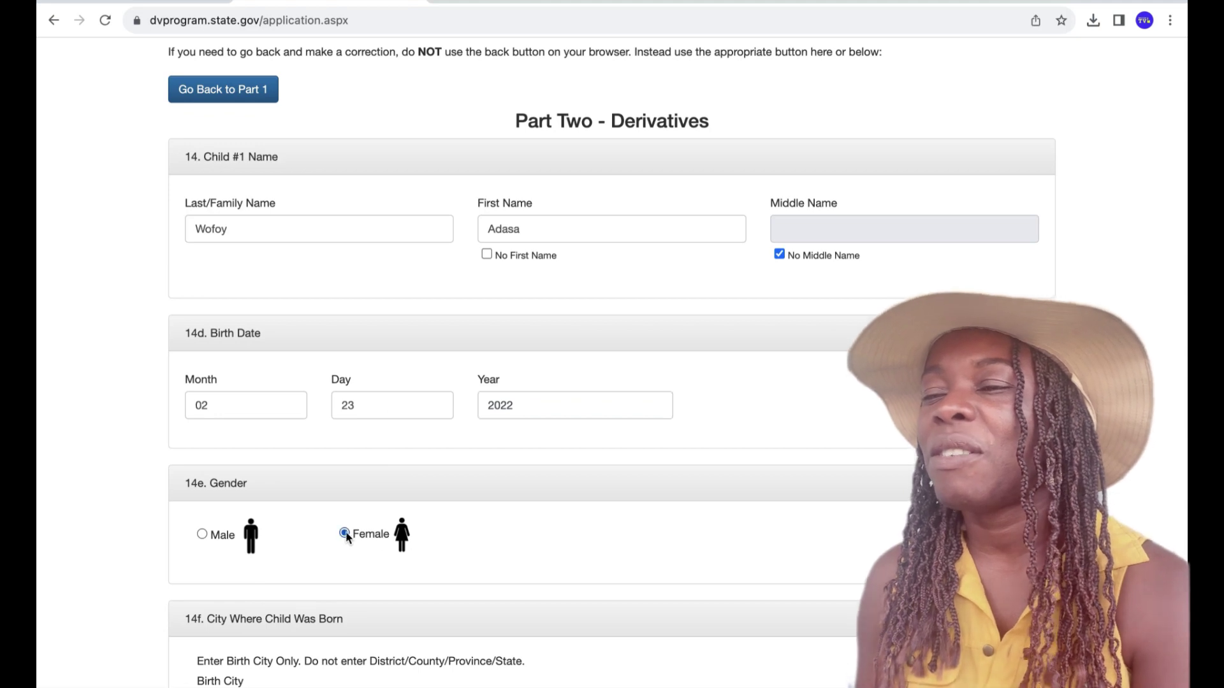
# - Type Monrovia into Child #1's Birth City field
pyautogui.scroll(-4, 677, 570)
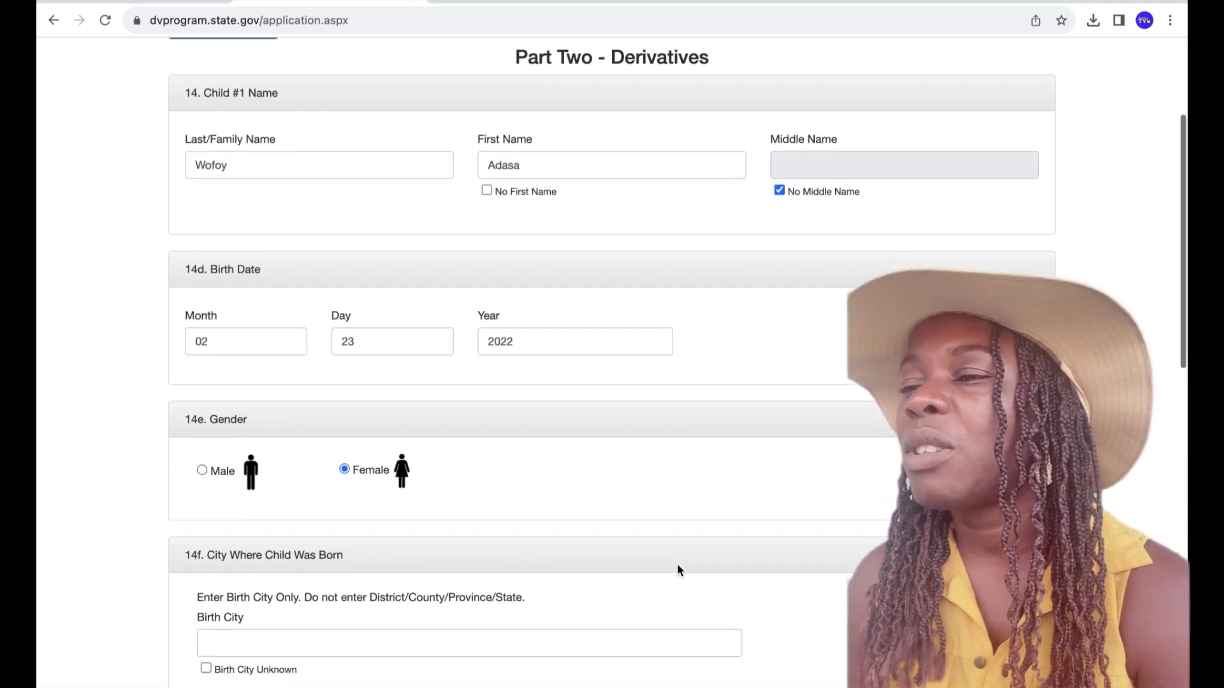
pyautogui.scroll(-3, 677, 565)
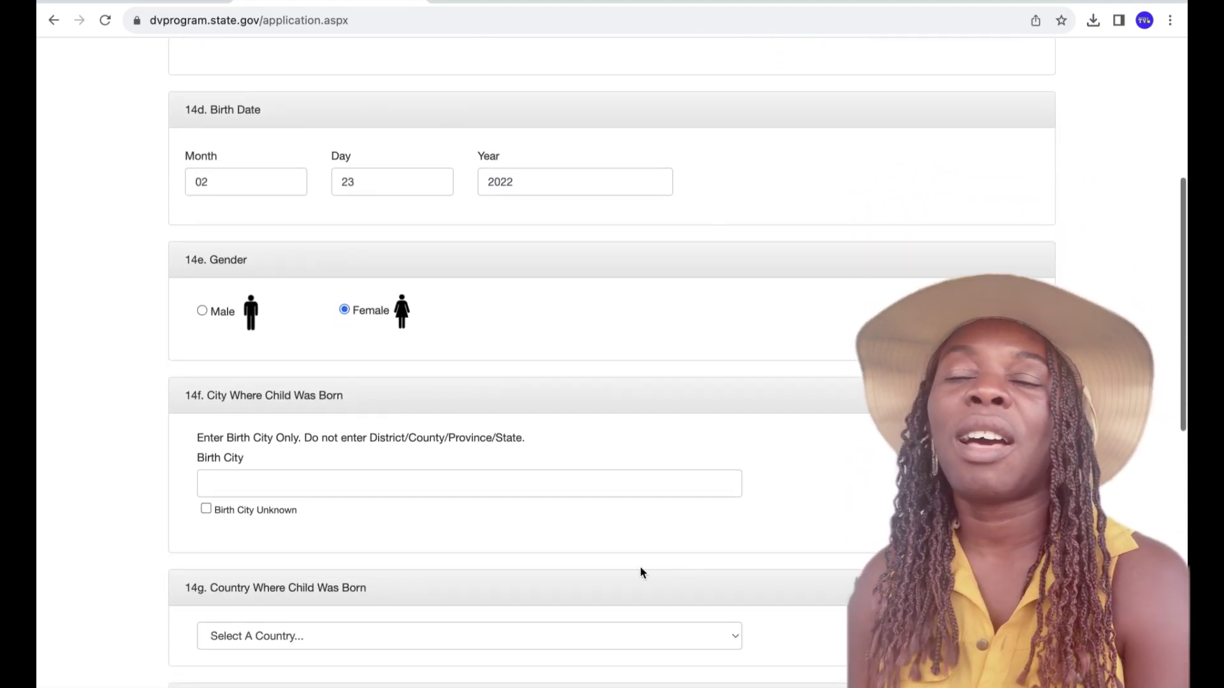
pyautogui.click(264, 484)
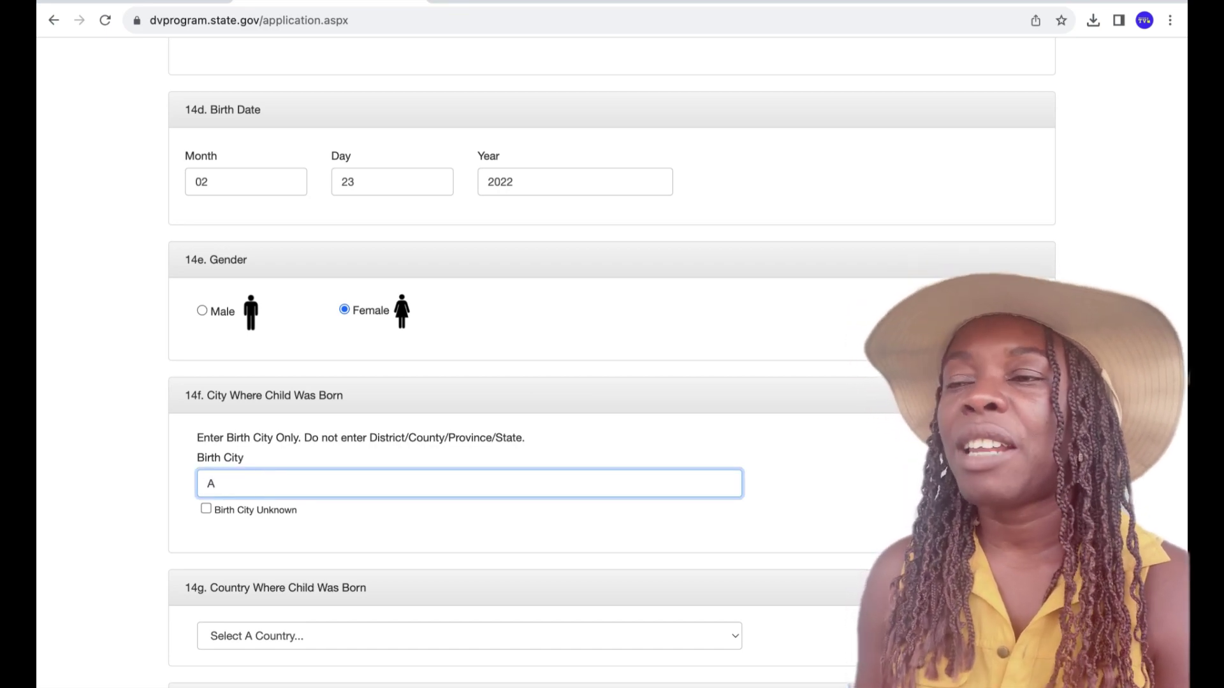
pyautogui.write('Monro')
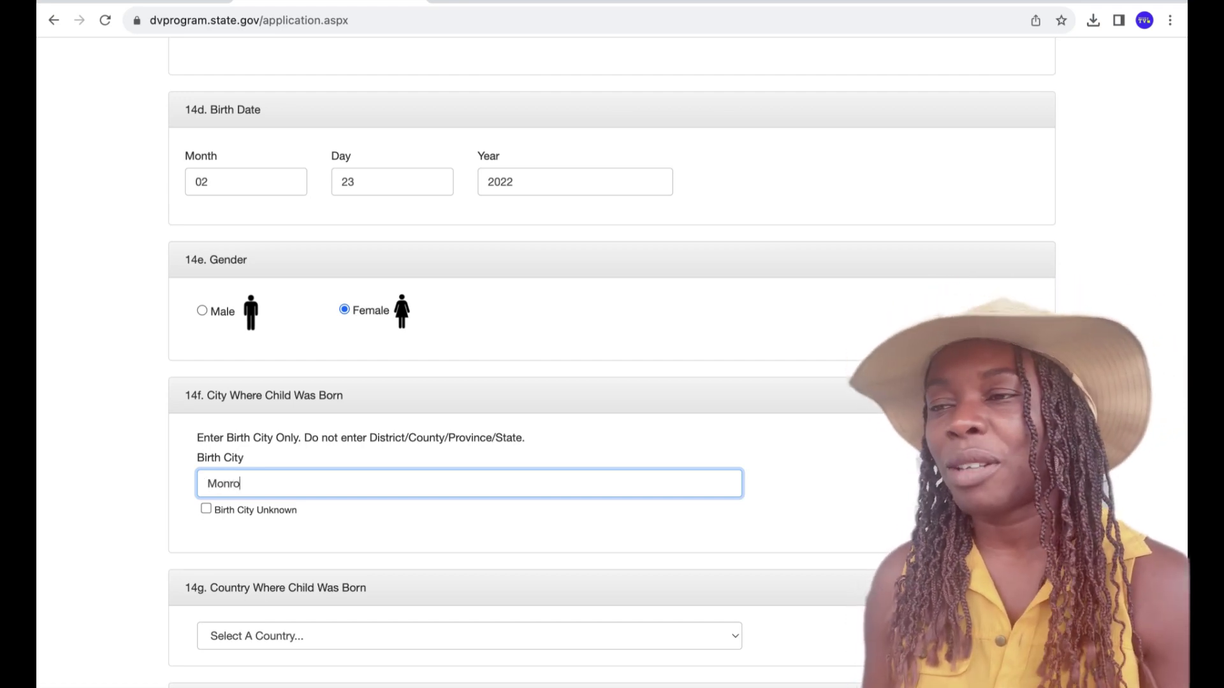
pyautogui.write('via')
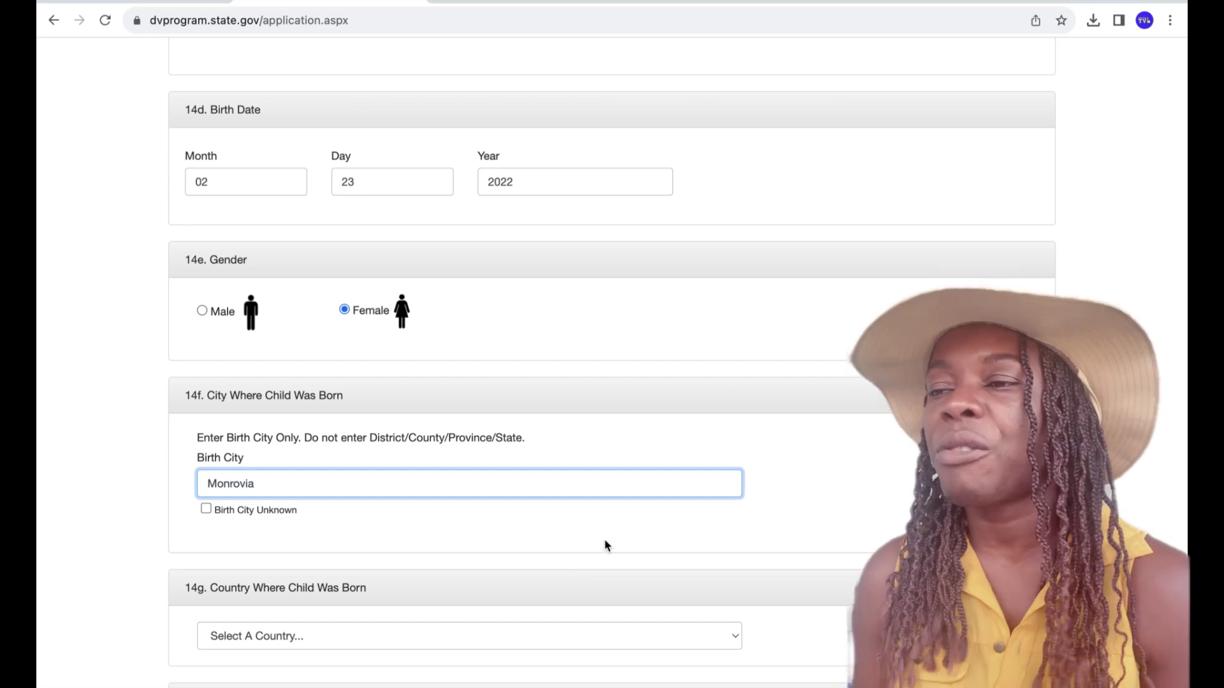
pyautogui.click(605, 540)
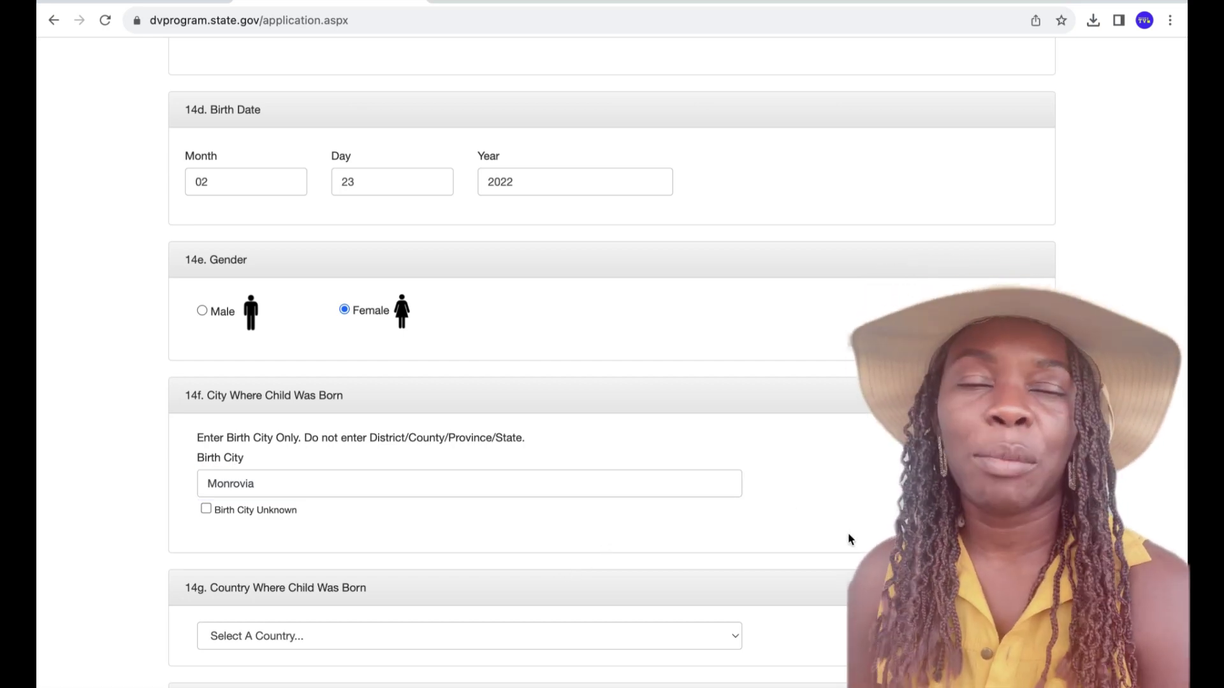
pyautogui.scroll(-1, 849, 539)
pyautogui.scroll(-2, 849, 539)
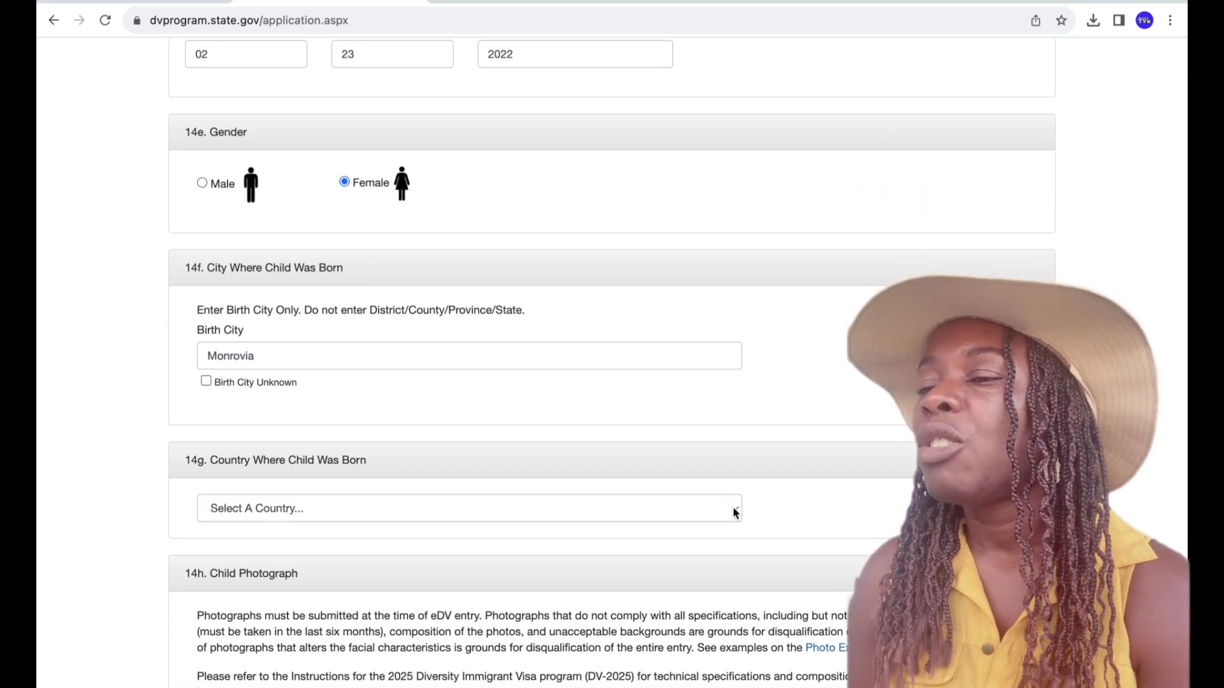
# - Choose Liberia as Child #1's country of birth in field 14g
pyautogui.click(734, 509)
pyautogui.press('l')
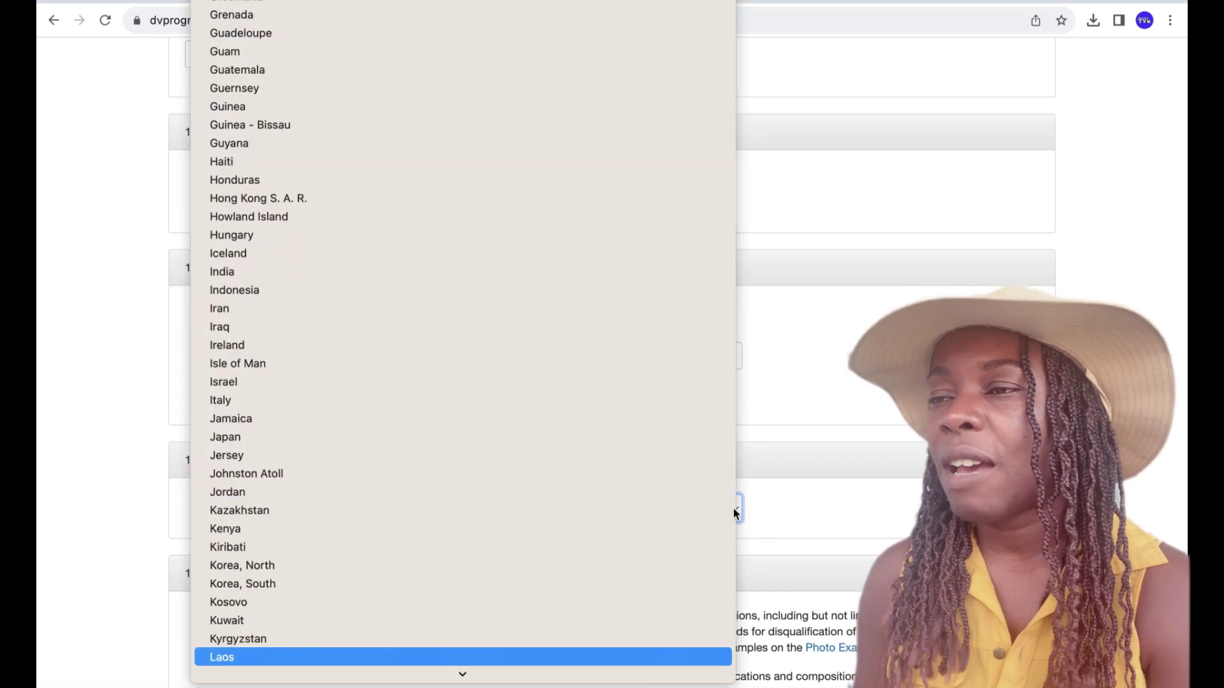
pyautogui.press('i')
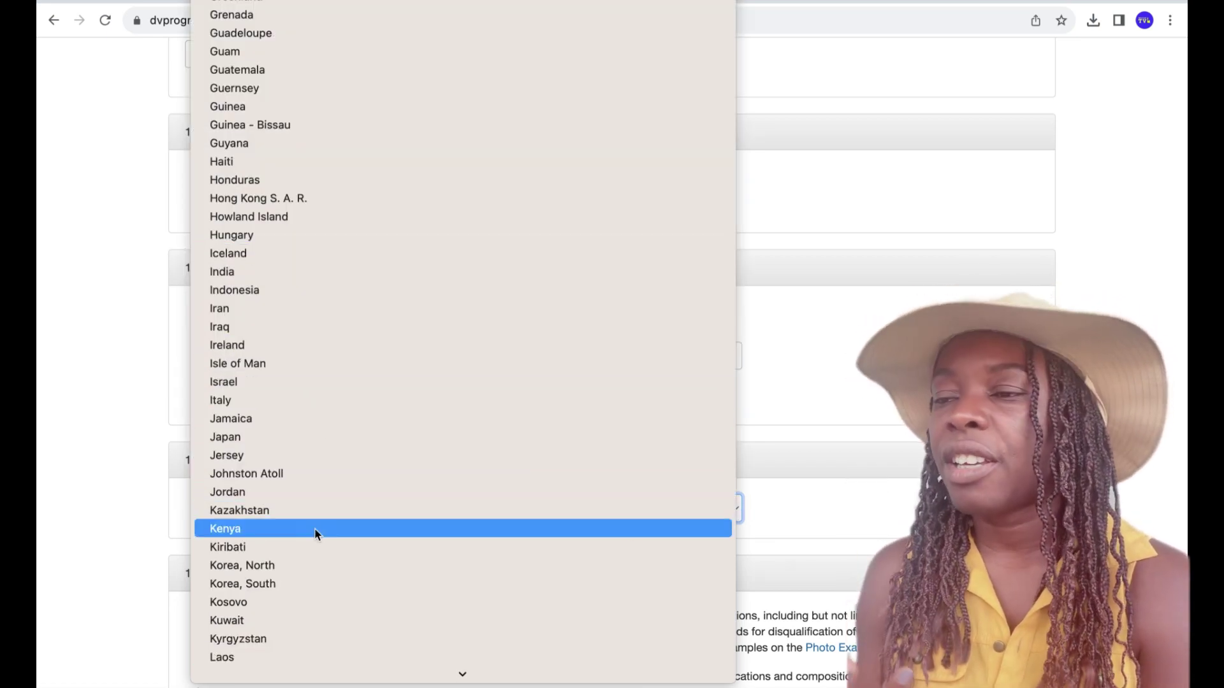
pyautogui.press('l')
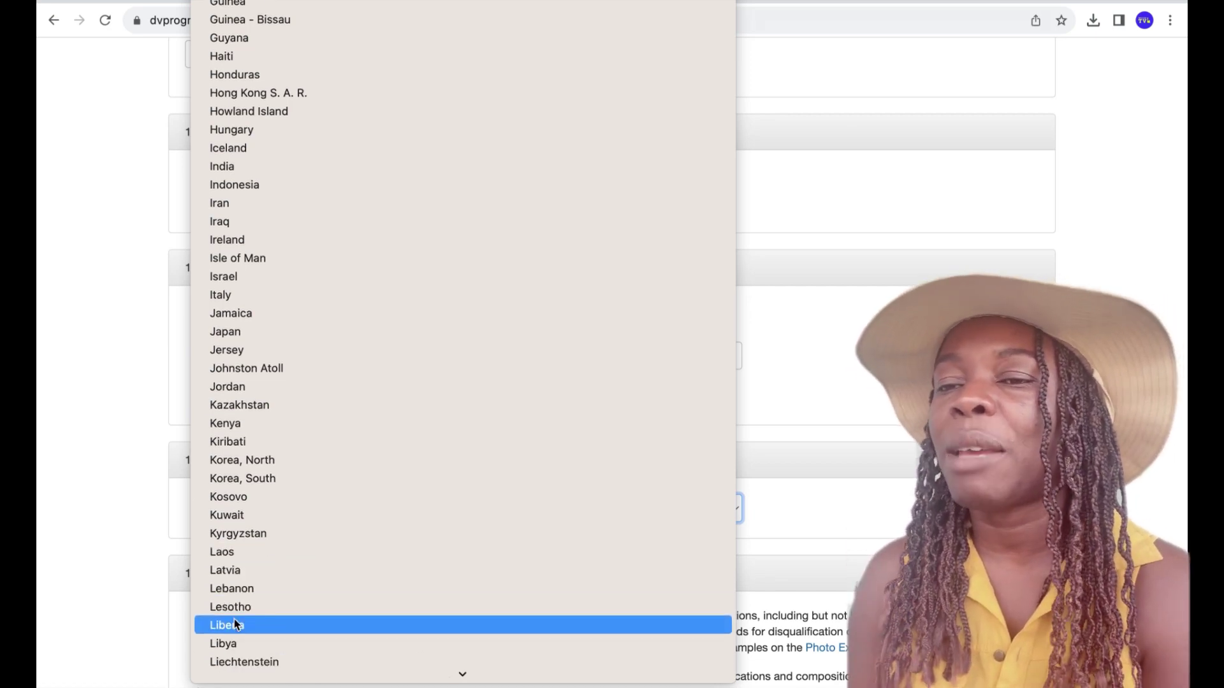
pyautogui.click(234, 626)
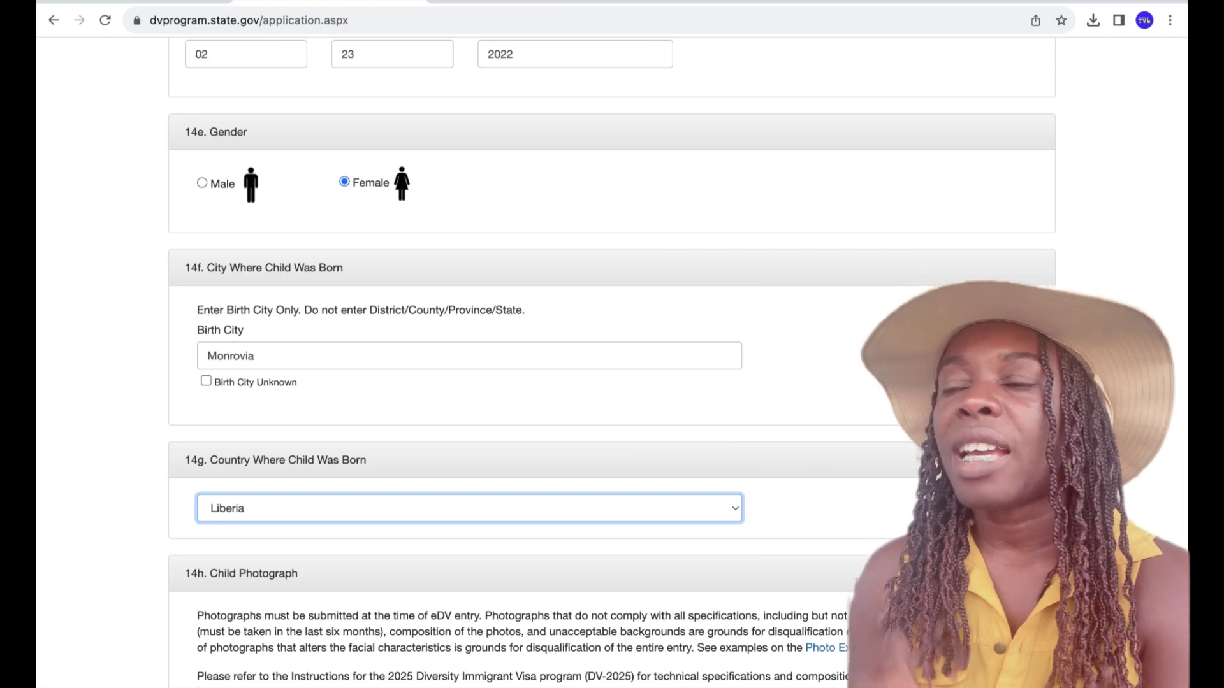
pyautogui.scroll(-1, 485, 363)
pyautogui.scroll(-1, 484, 363)
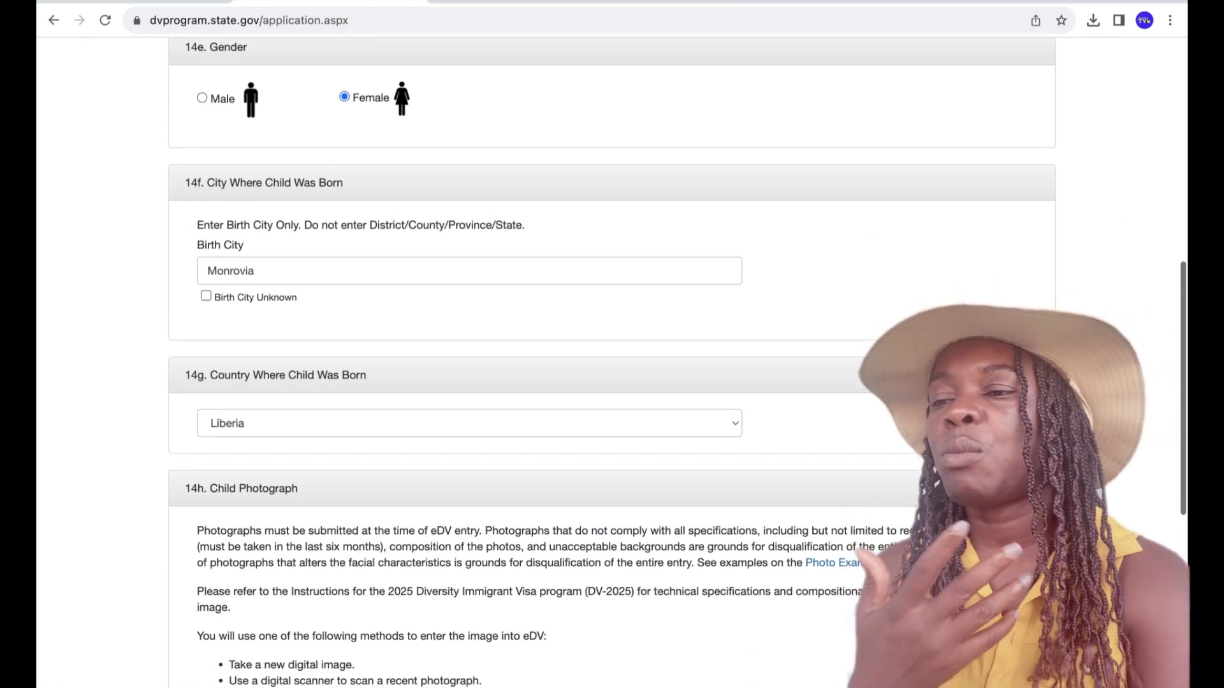
# - Upload Child #1's photograph under 14h so its preview appears
pyautogui.scroll(-5, 485, 363)
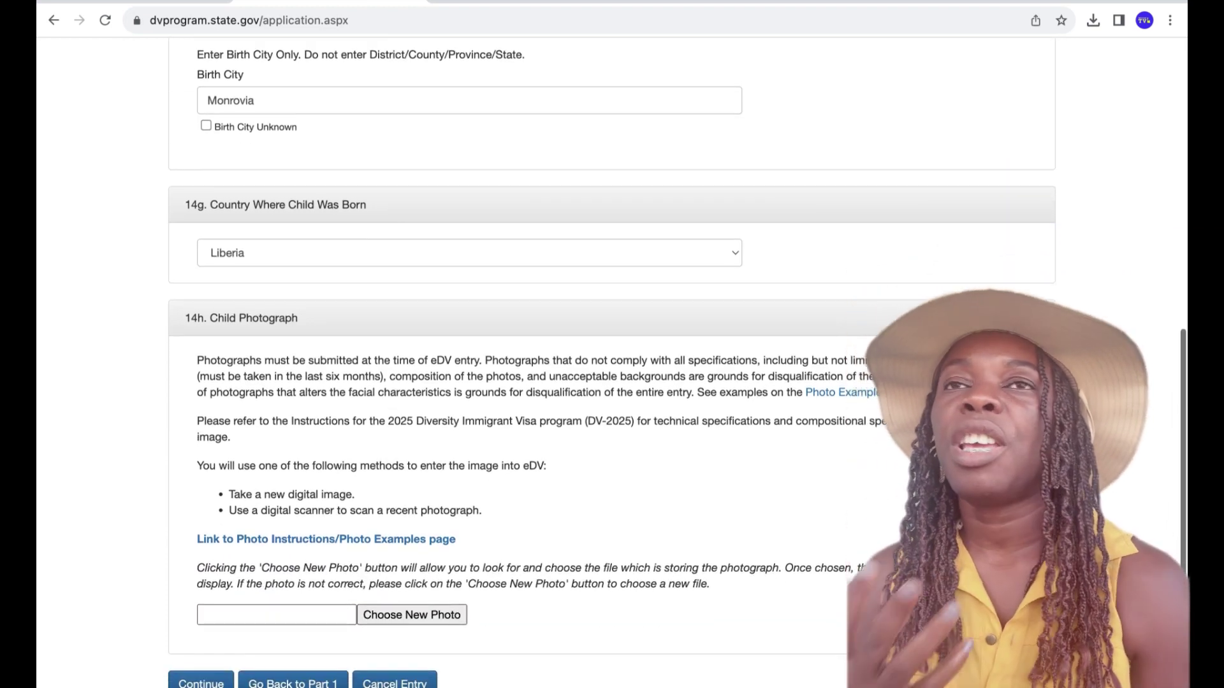
pyautogui.scroll(-1, 380, 592)
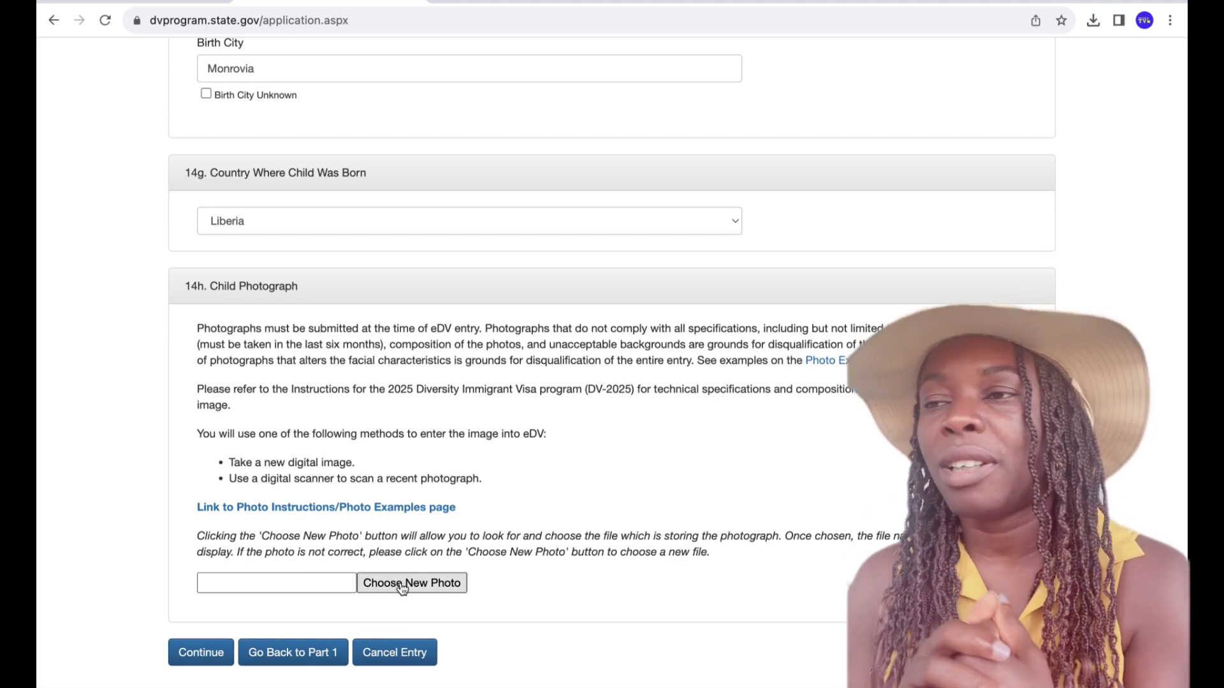
pyautogui.click(402, 589)
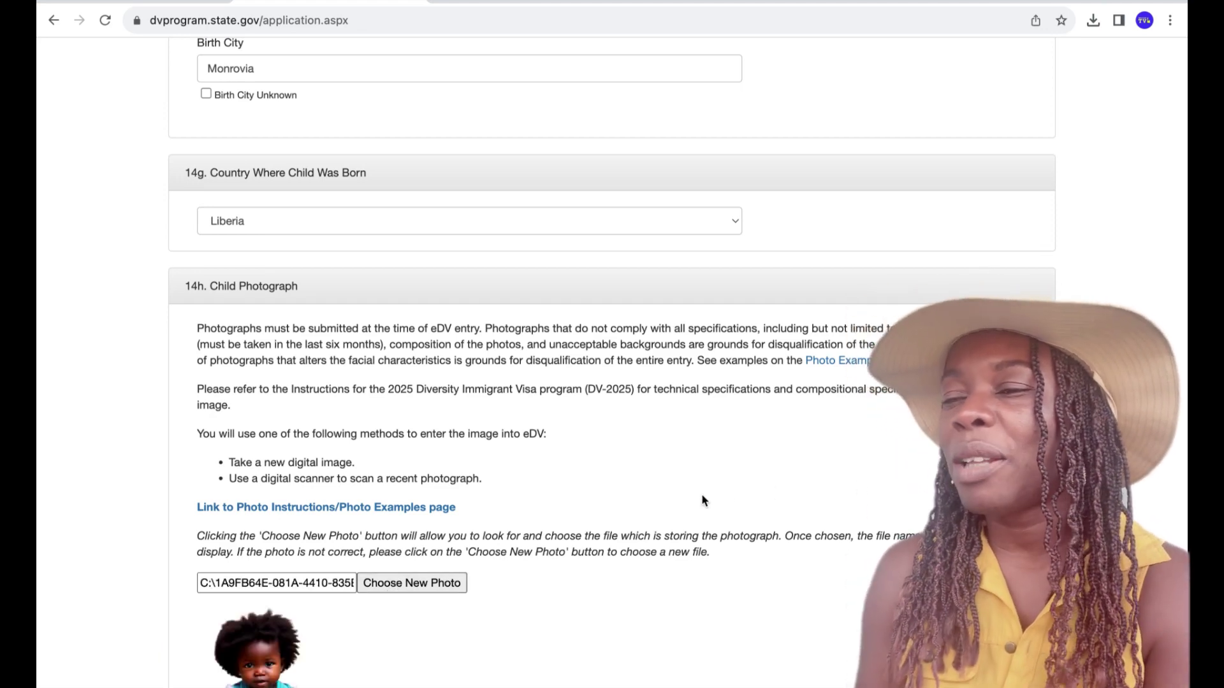
pyautogui.scroll(-2, 612, 362)
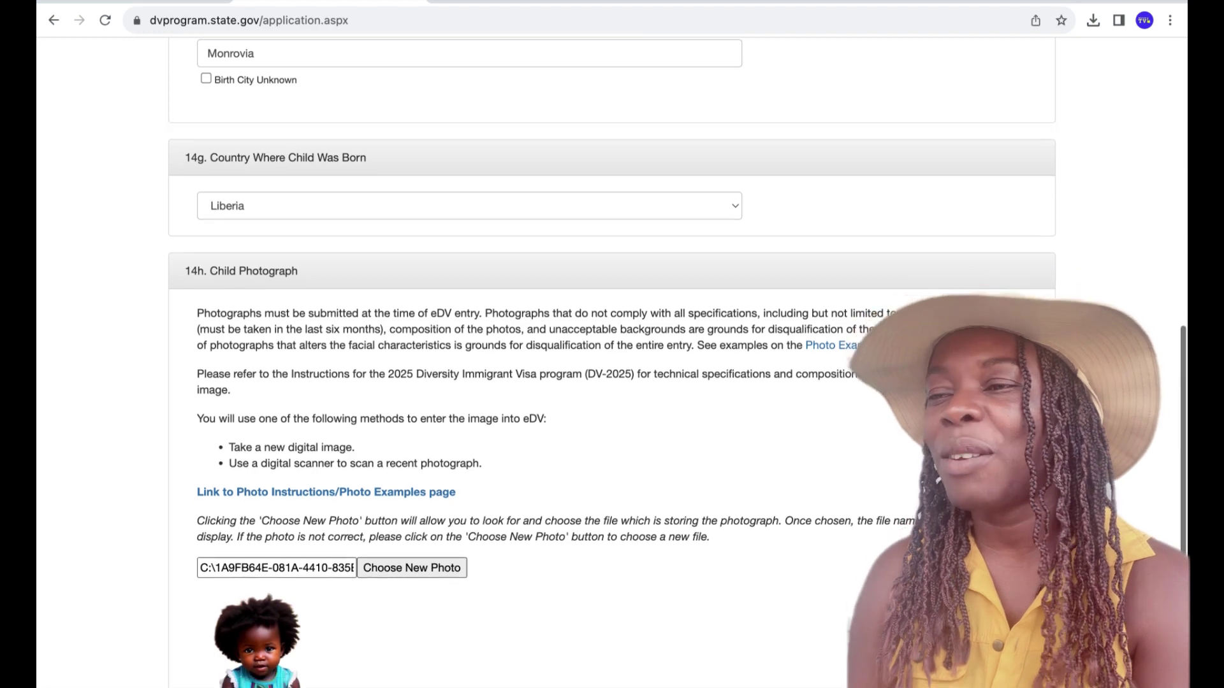
pyautogui.scroll(-3, 705, 586)
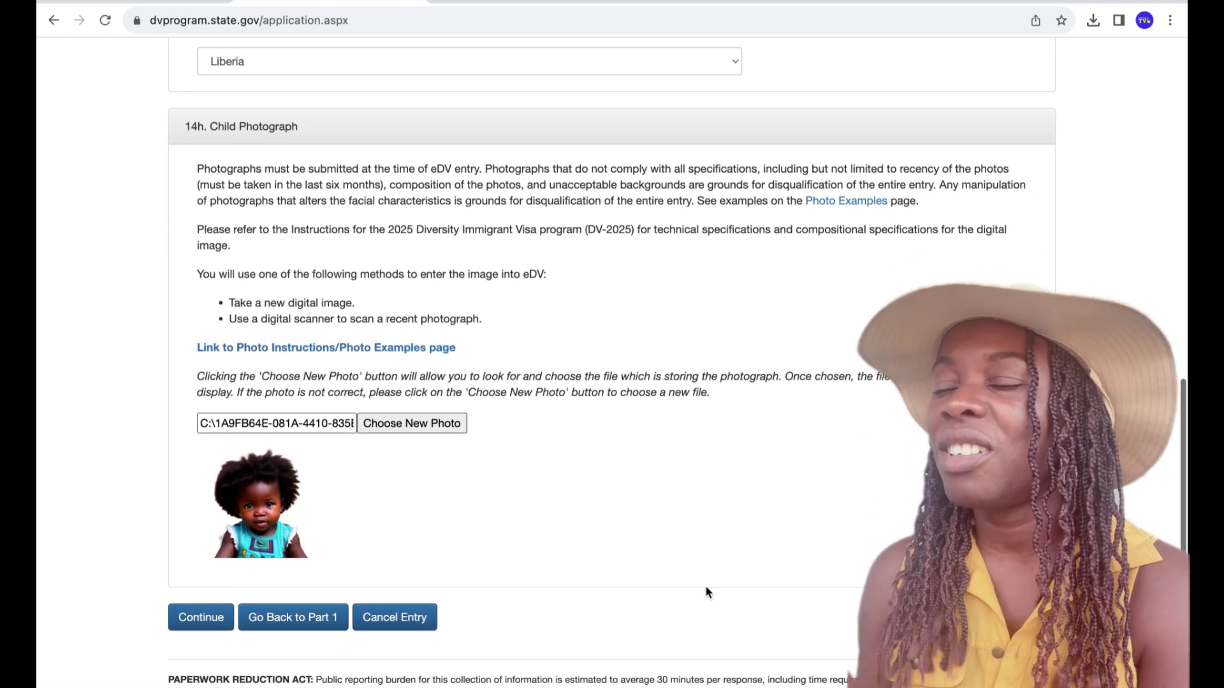
# - Submit Child #1's details for validation and find the square-photo size error message
pyautogui.click(208, 619)
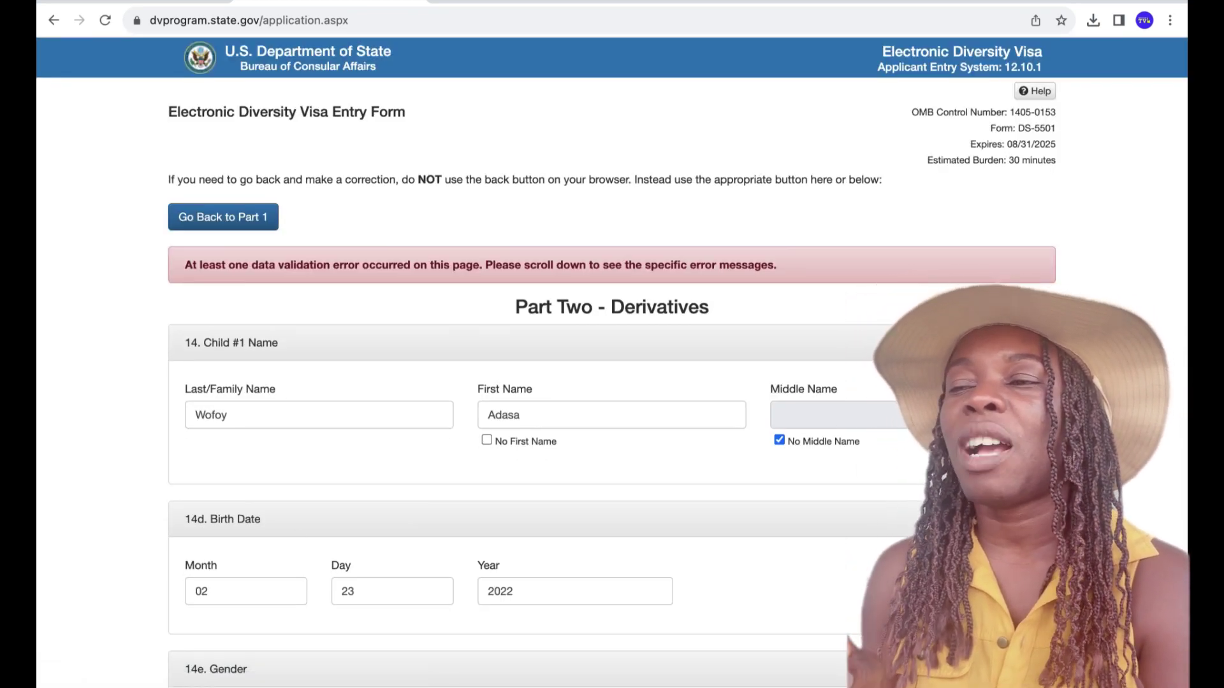
pyautogui.scroll(-8, 612, 362)
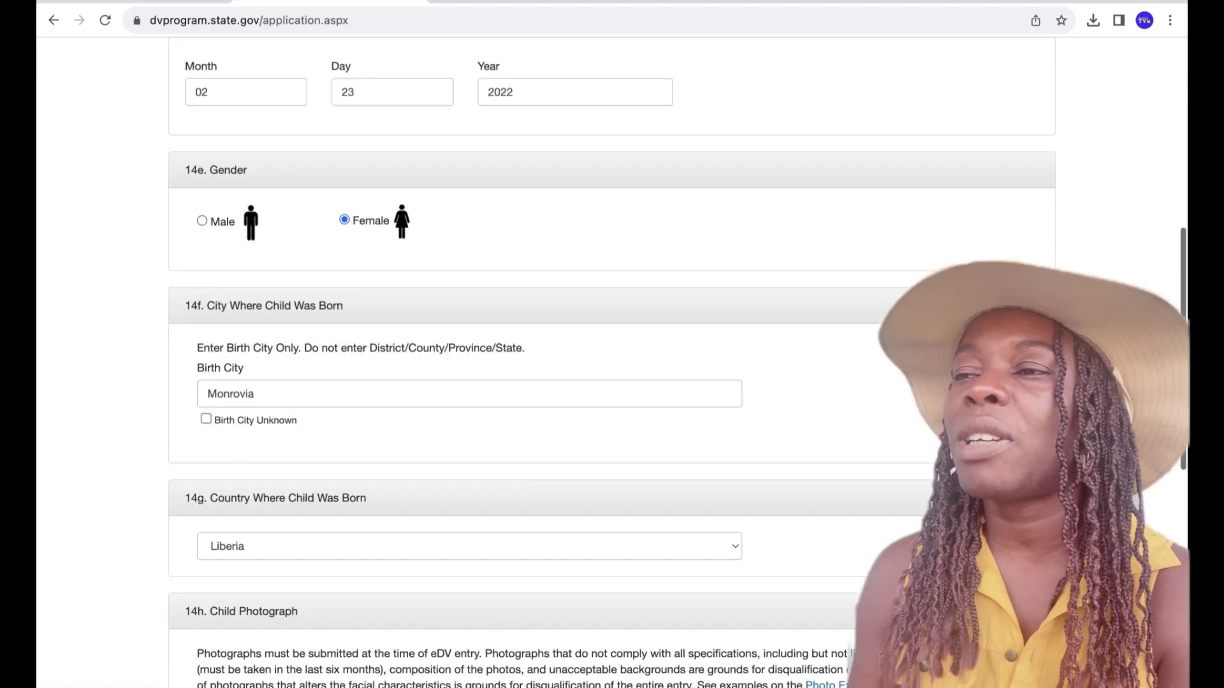
pyautogui.scroll(-3, 612, 362)
pyautogui.scroll(-5, 612, 362)
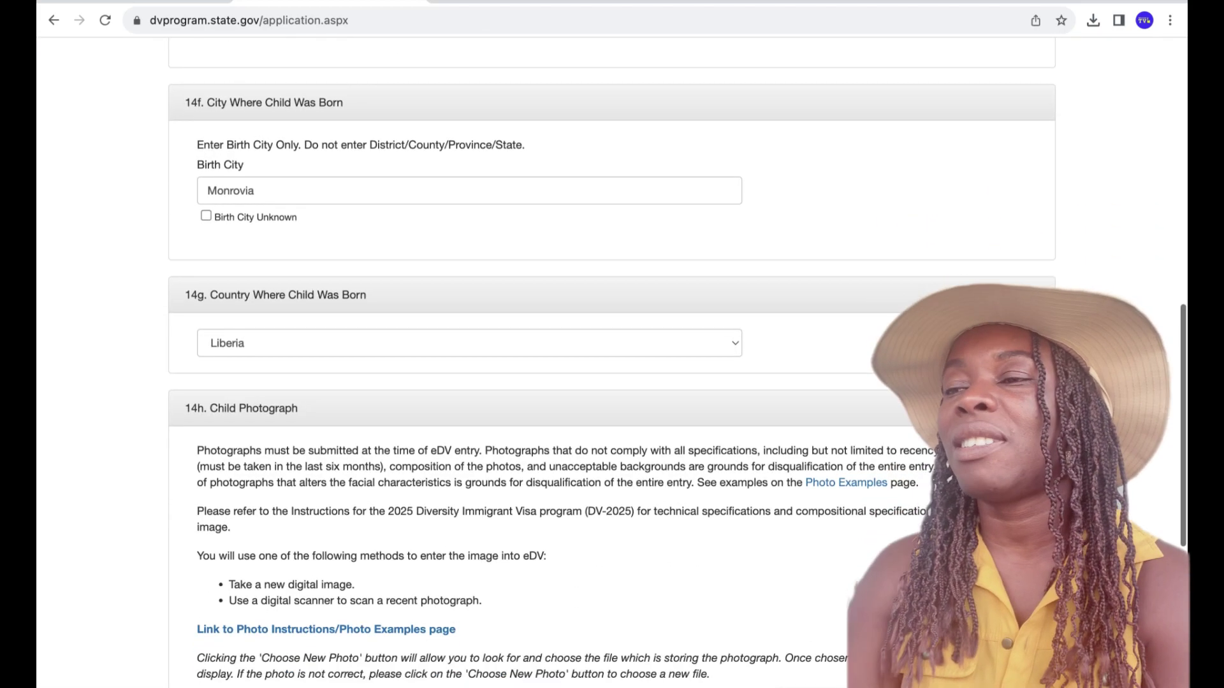
pyautogui.scroll(-1, 612, 362)
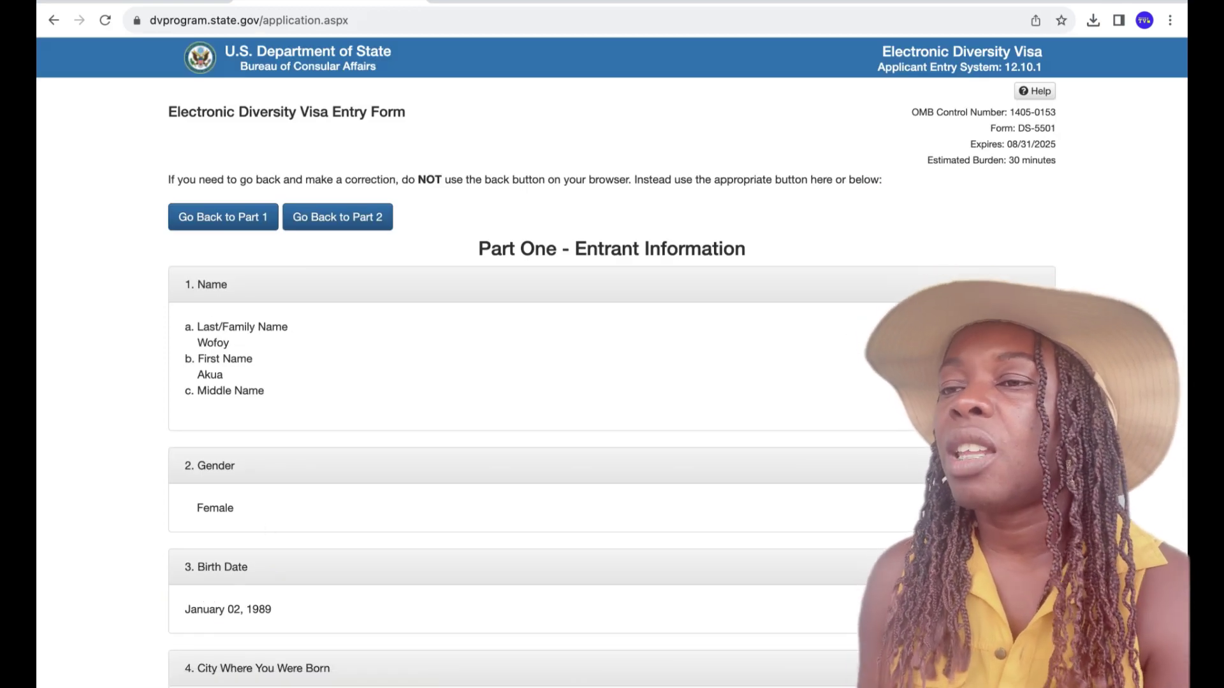
# - Scroll the review page down to Submit and back up, checking entrant and Child #1 details
pyautogui.scroll(-3, 611, 363)
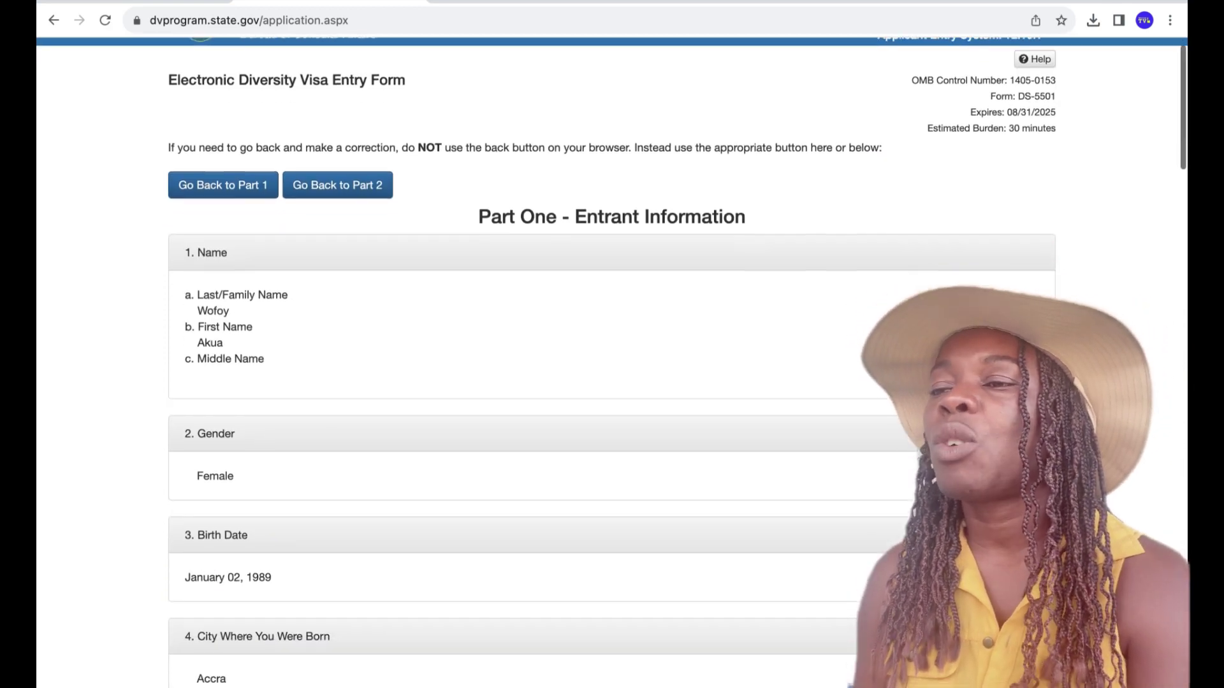
pyautogui.scroll(-8, 612, 363)
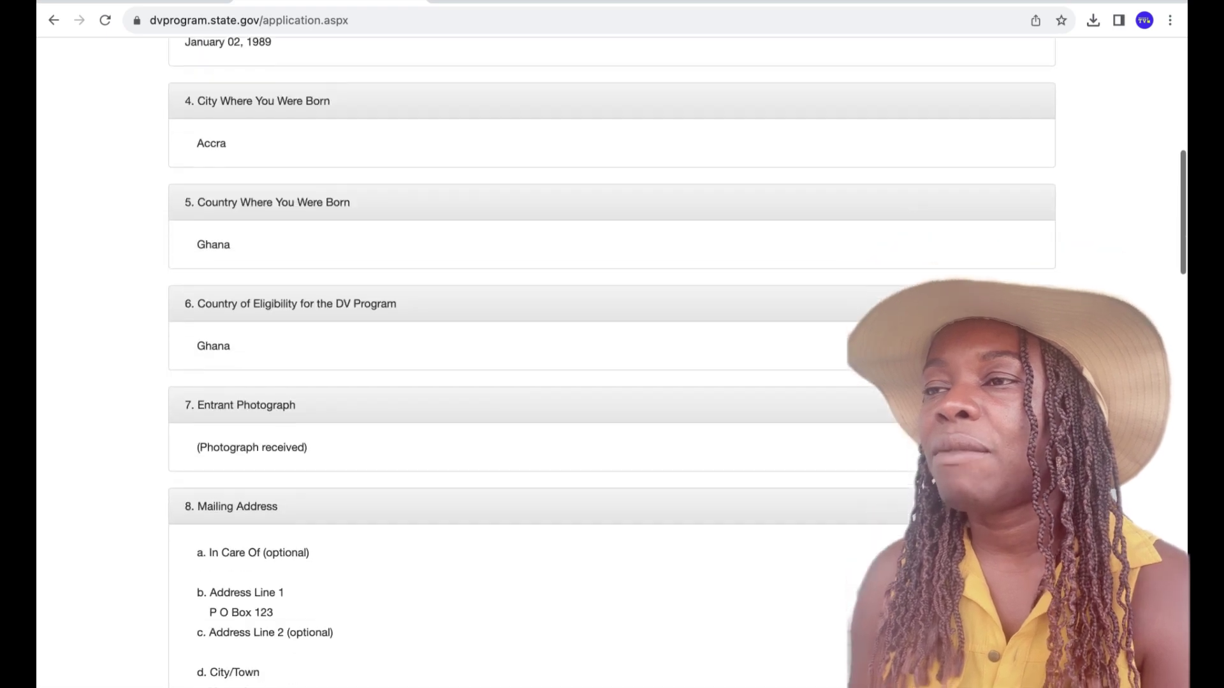
pyautogui.scroll(-8, 612, 363)
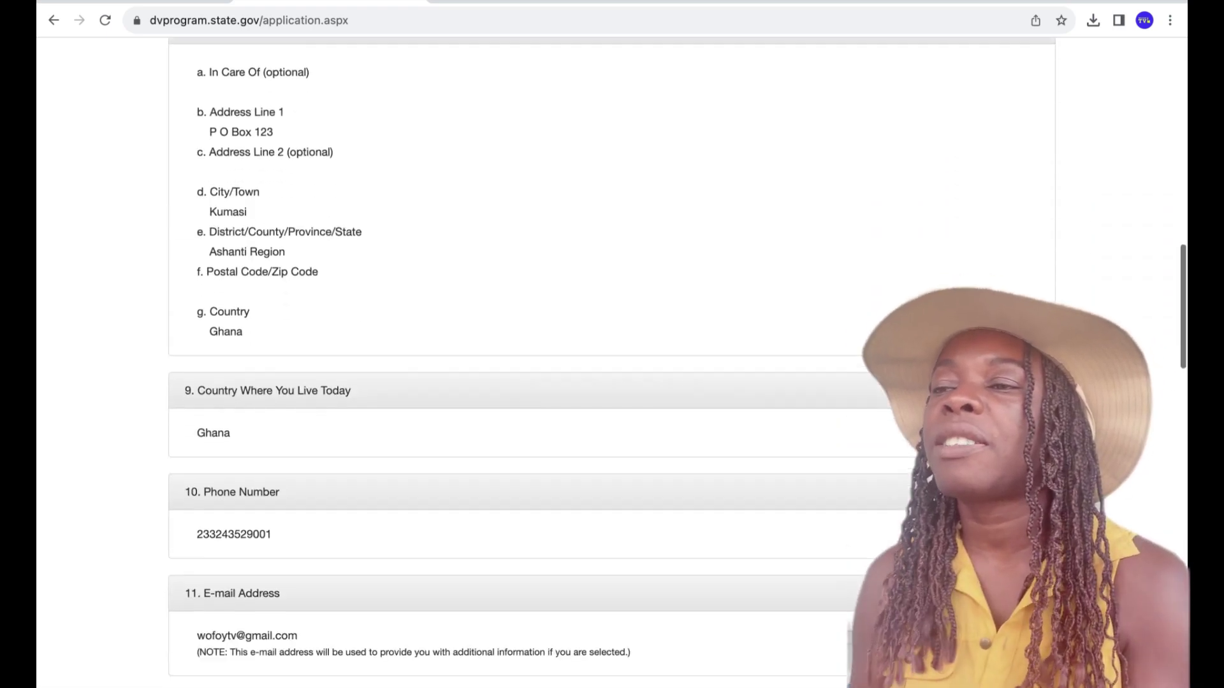
pyautogui.scroll(-8, 612, 364)
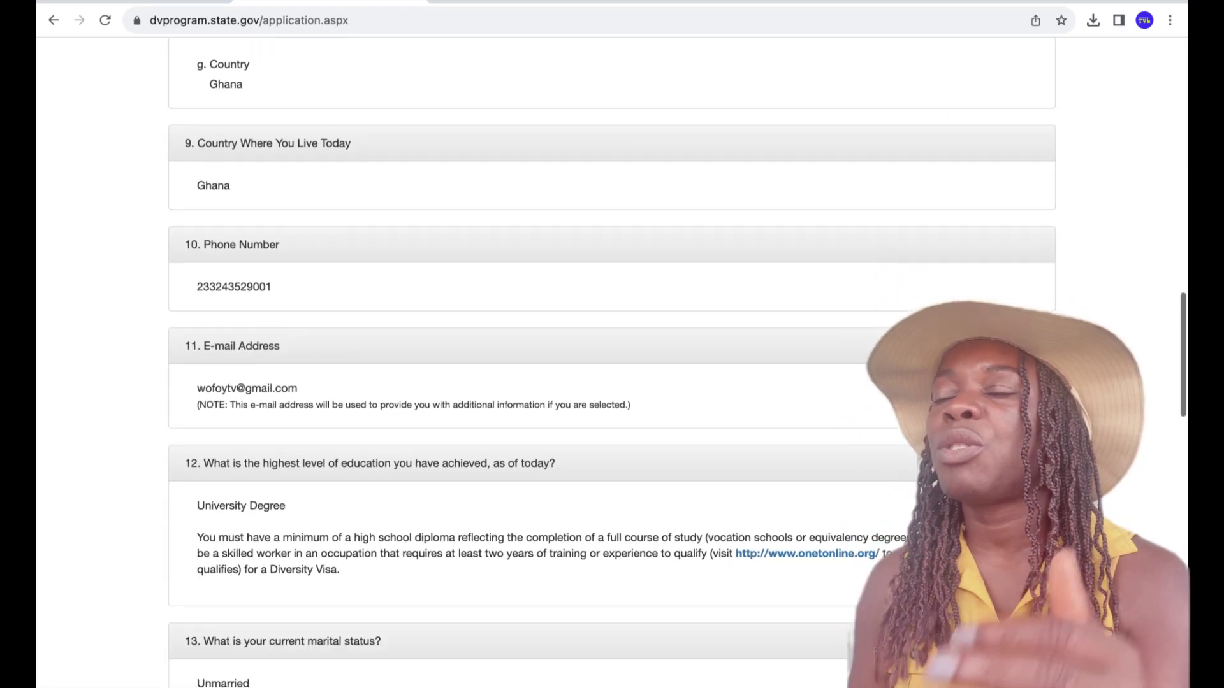
pyautogui.scroll(-6, 612, 363)
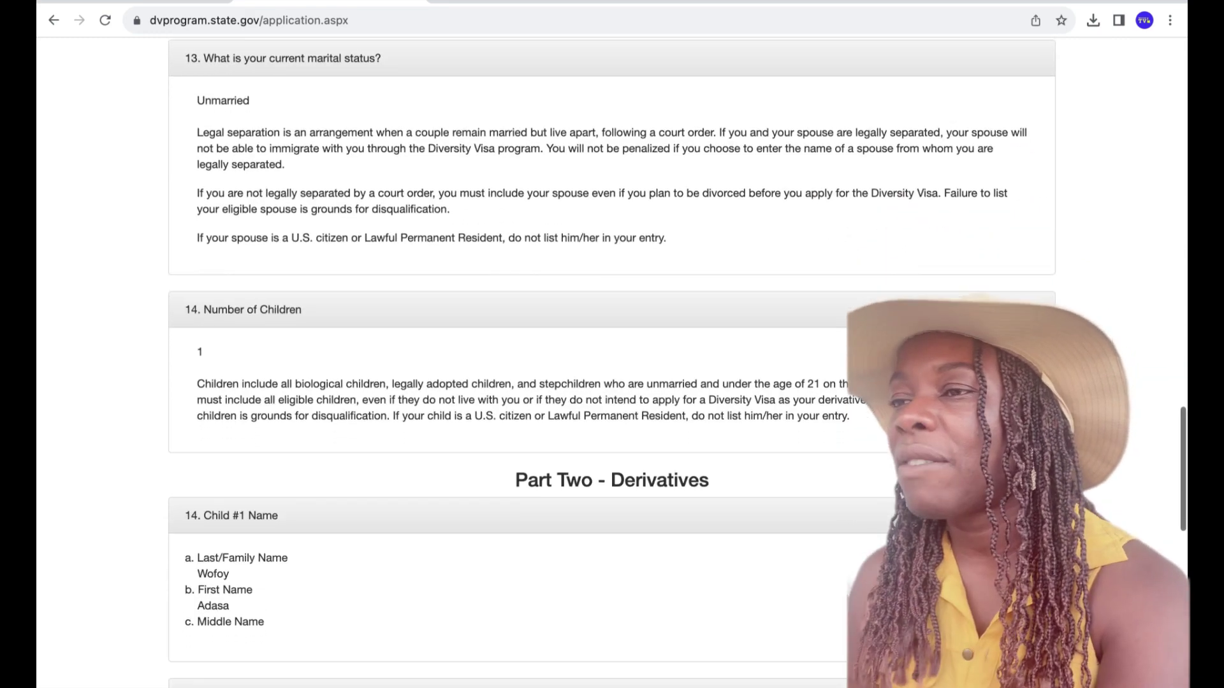
pyautogui.scroll(-6, 612, 364)
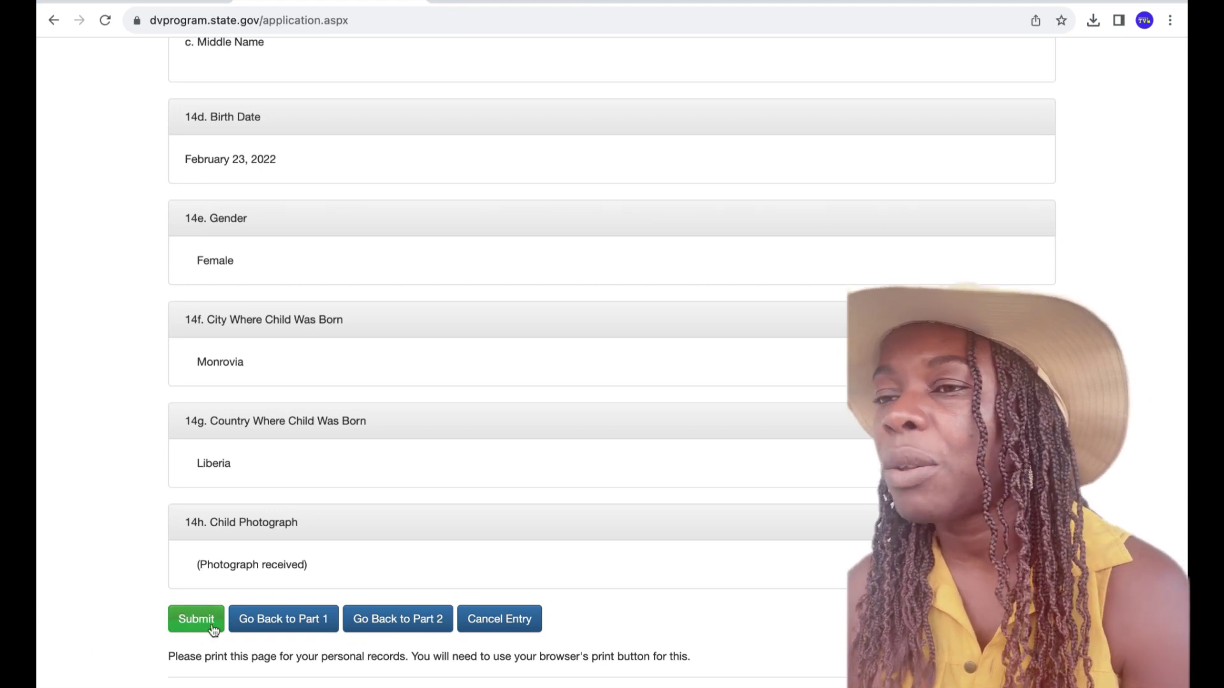
pyautogui.scroll(4, 1125, 507)
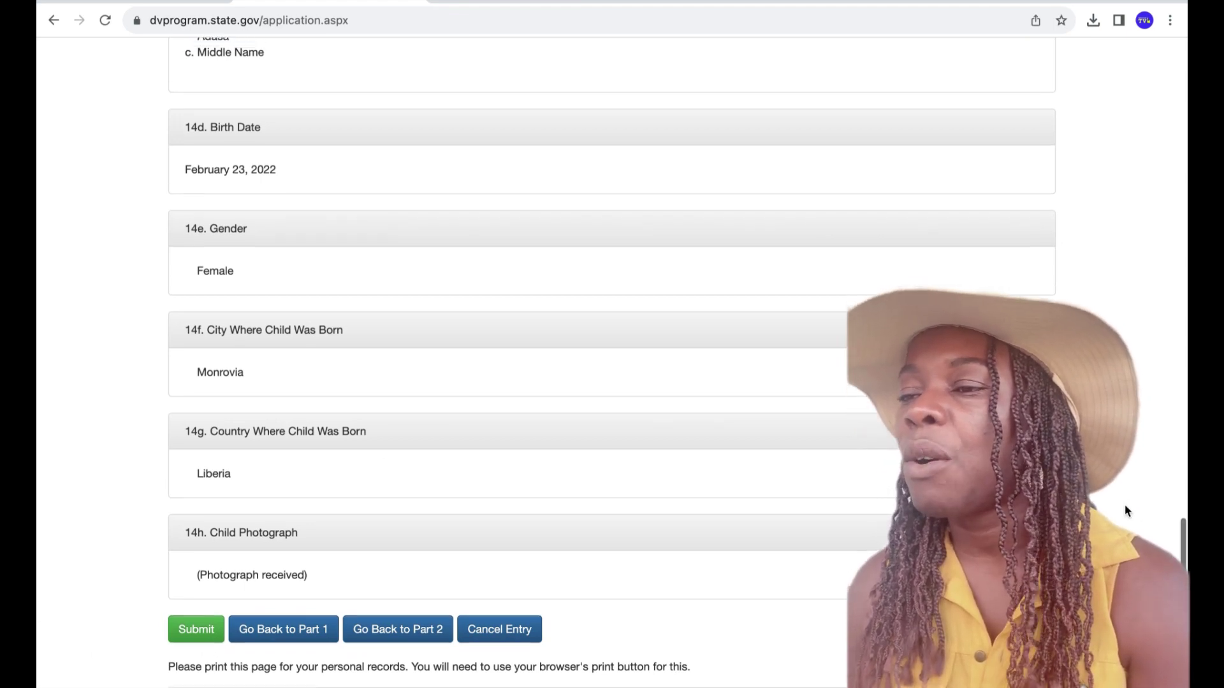
pyautogui.scroll(12, 1124, 509)
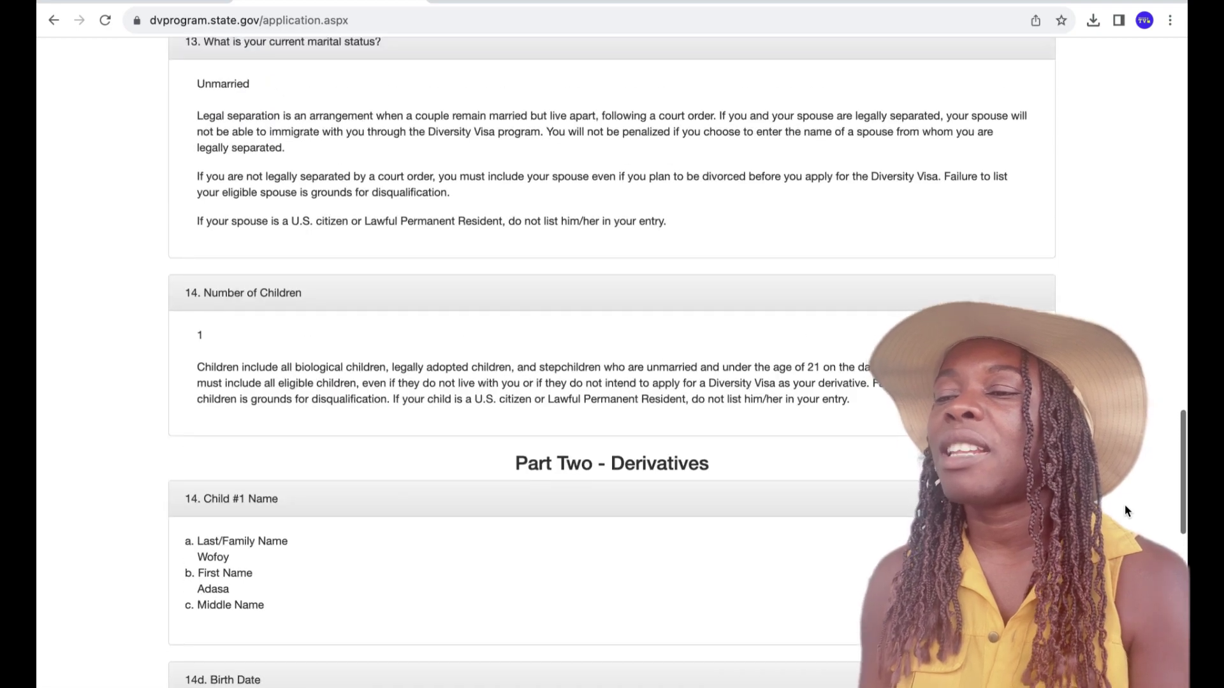
pyautogui.scroll(15, 1125, 510)
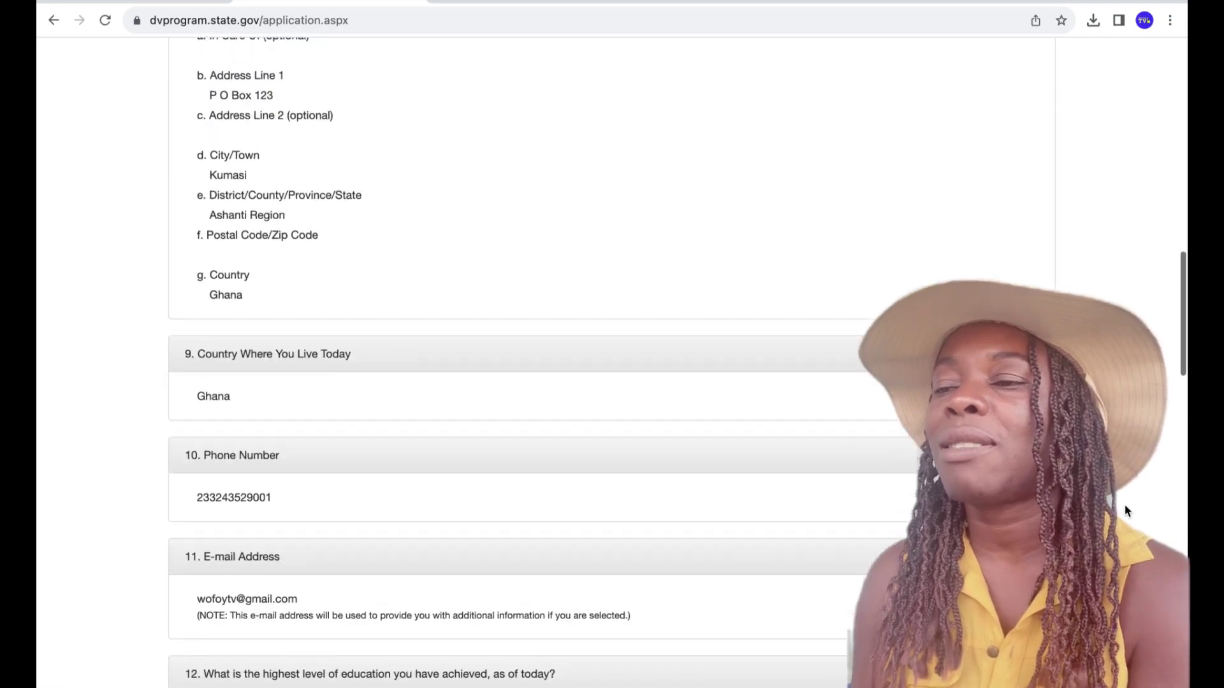
pyautogui.scroll(10, 1125, 509)
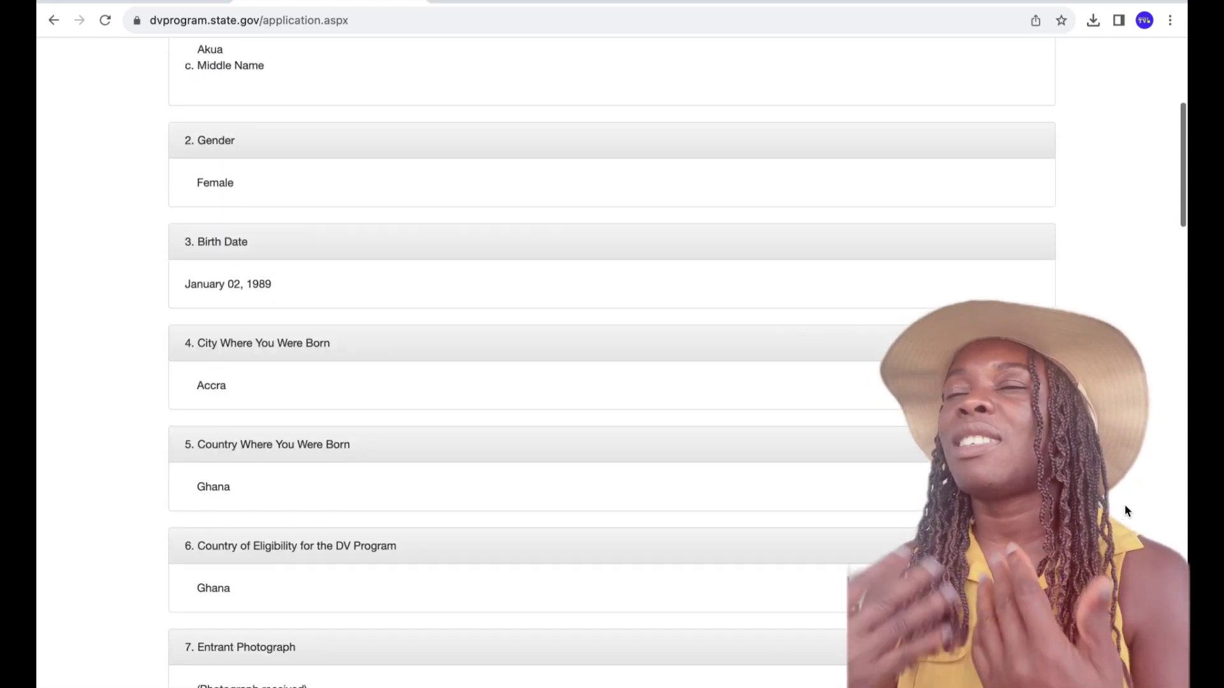
pyautogui.scroll(3, 1125, 508)
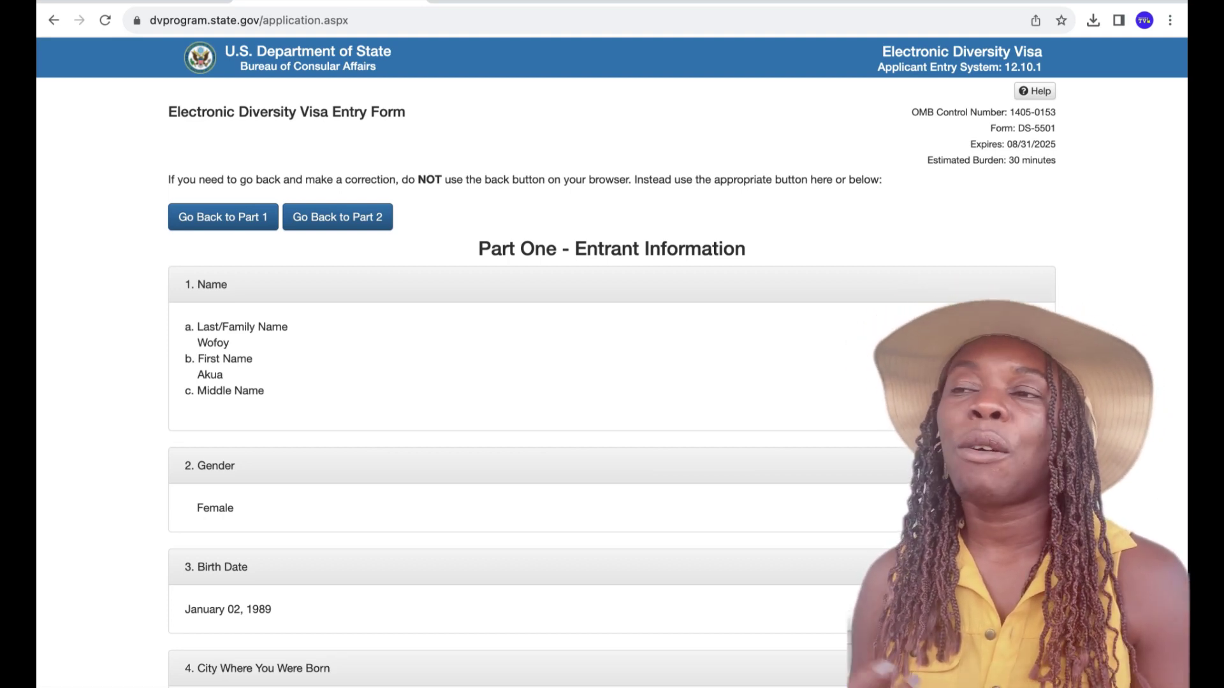
pyautogui.scroll(-5, 612, 357)
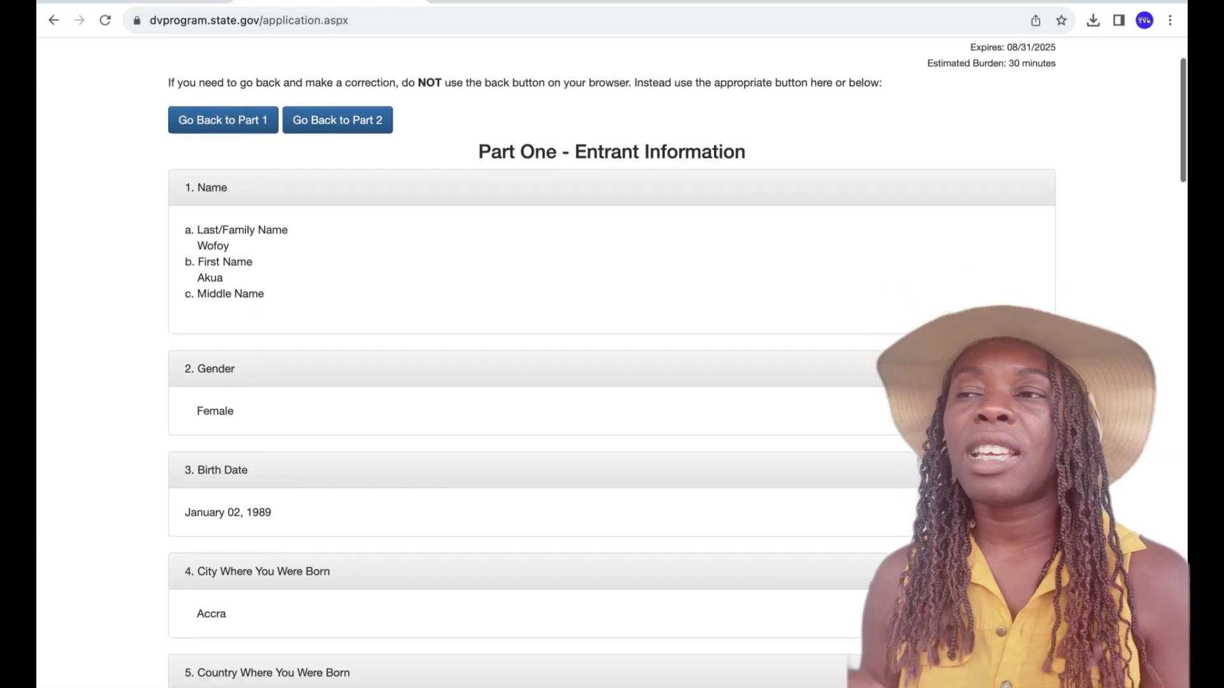
pyautogui.scroll(-6, 612, 357)
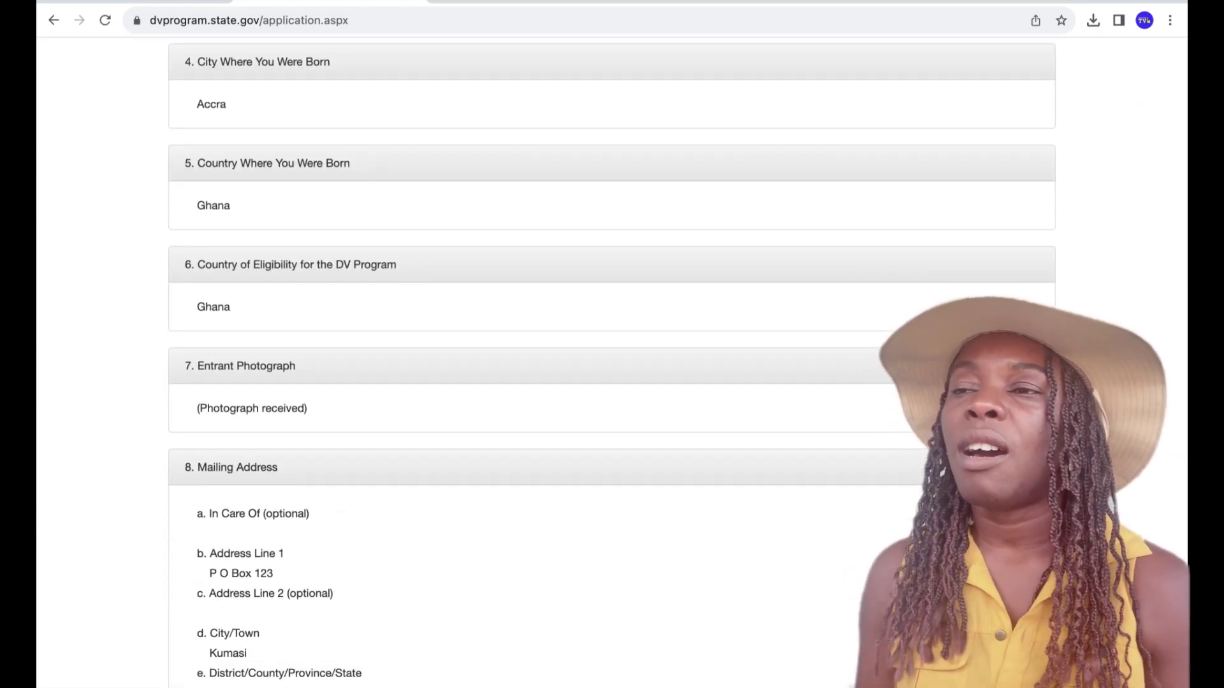
pyautogui.scroll(-1, 612, 357)
pyautogui.scroll(-4, 612, 357)
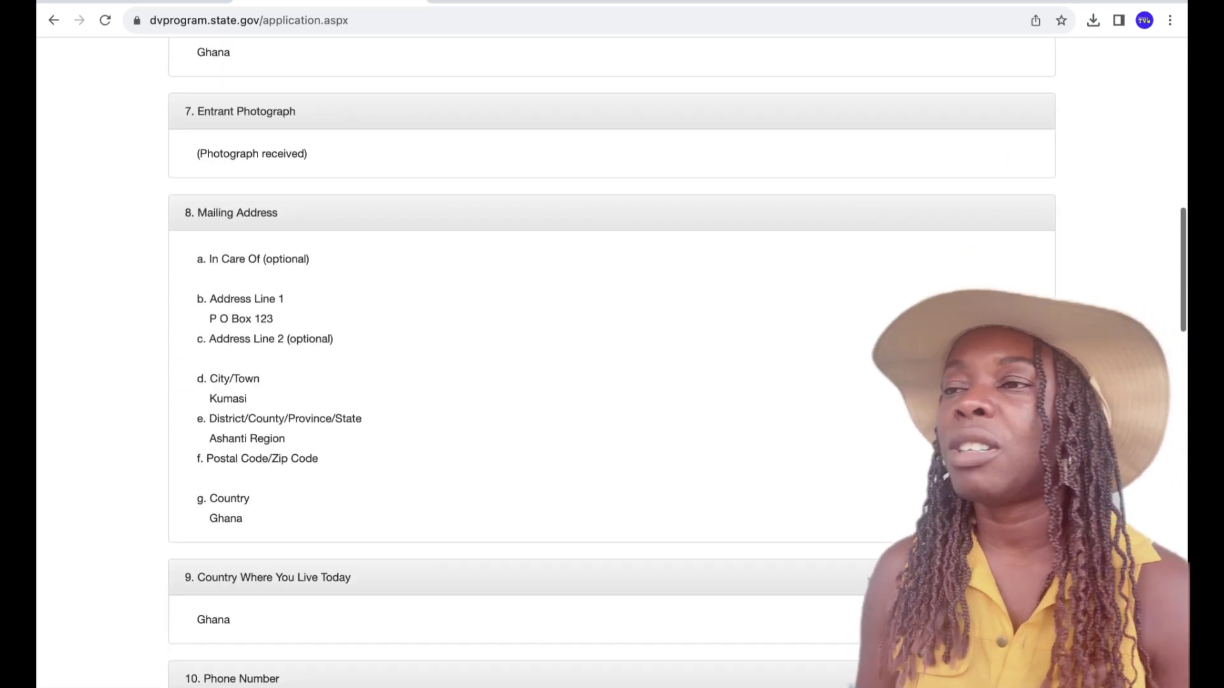
pyautogui.scroll(-11, 612, 357)
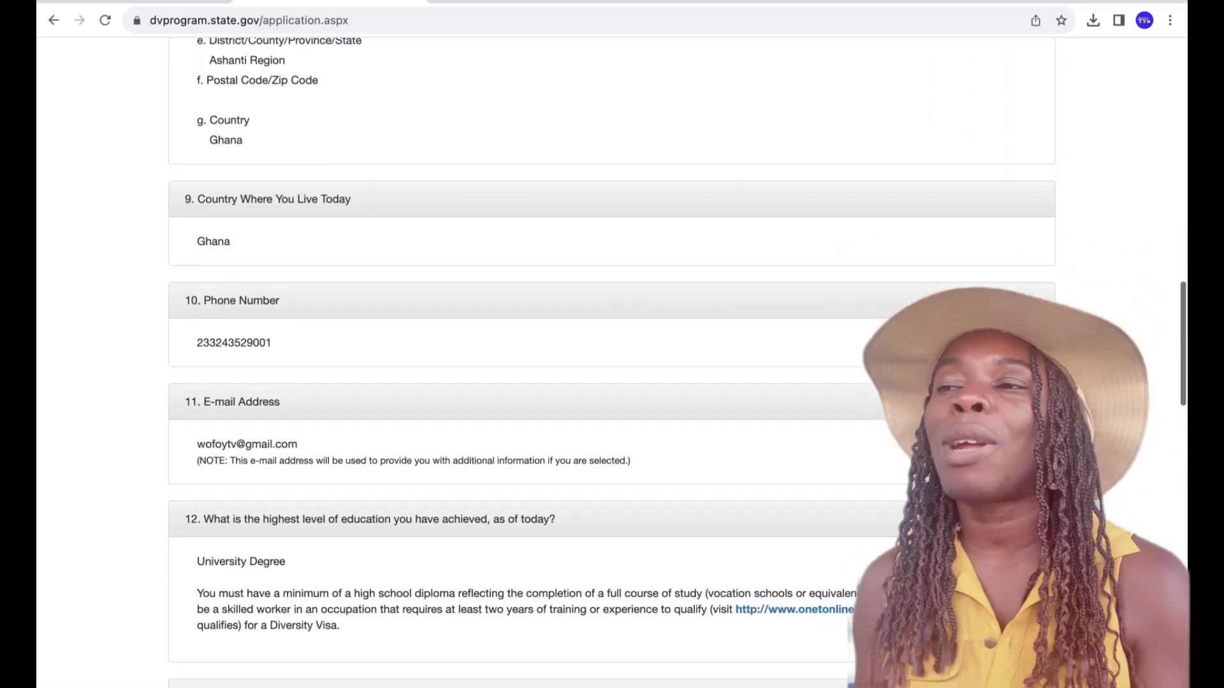
pyautogui.scroll(-6, 612, 357)
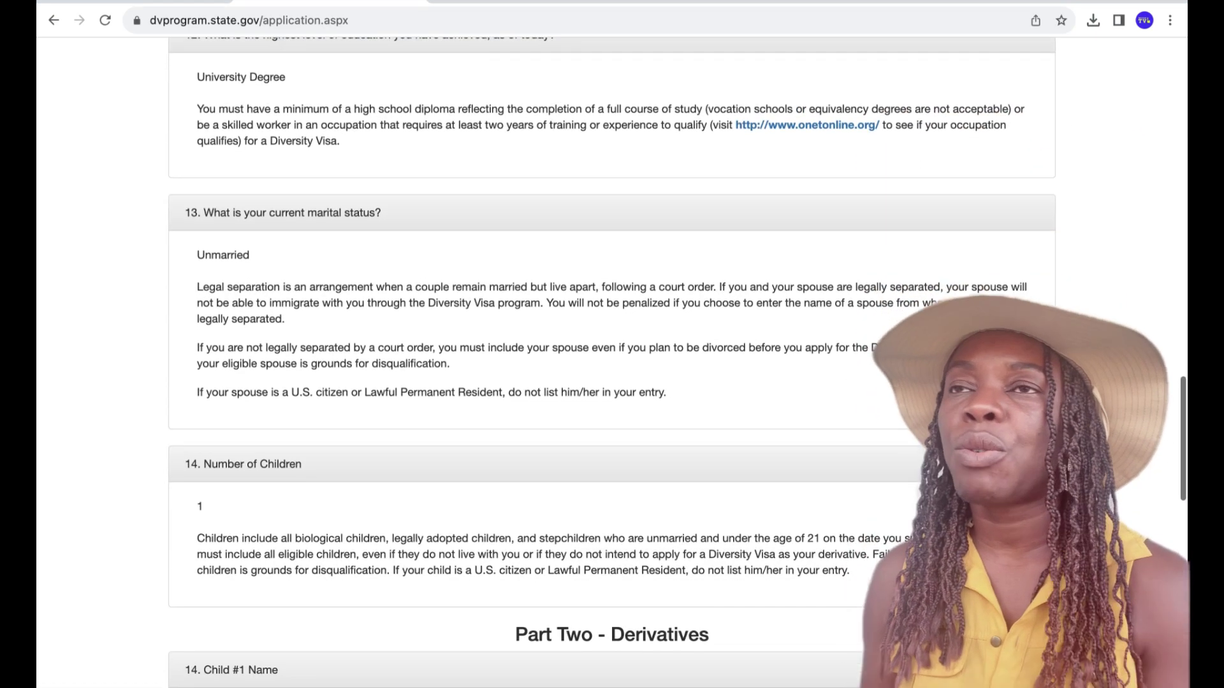
pyautogui.scroll(-6, 612, 357)
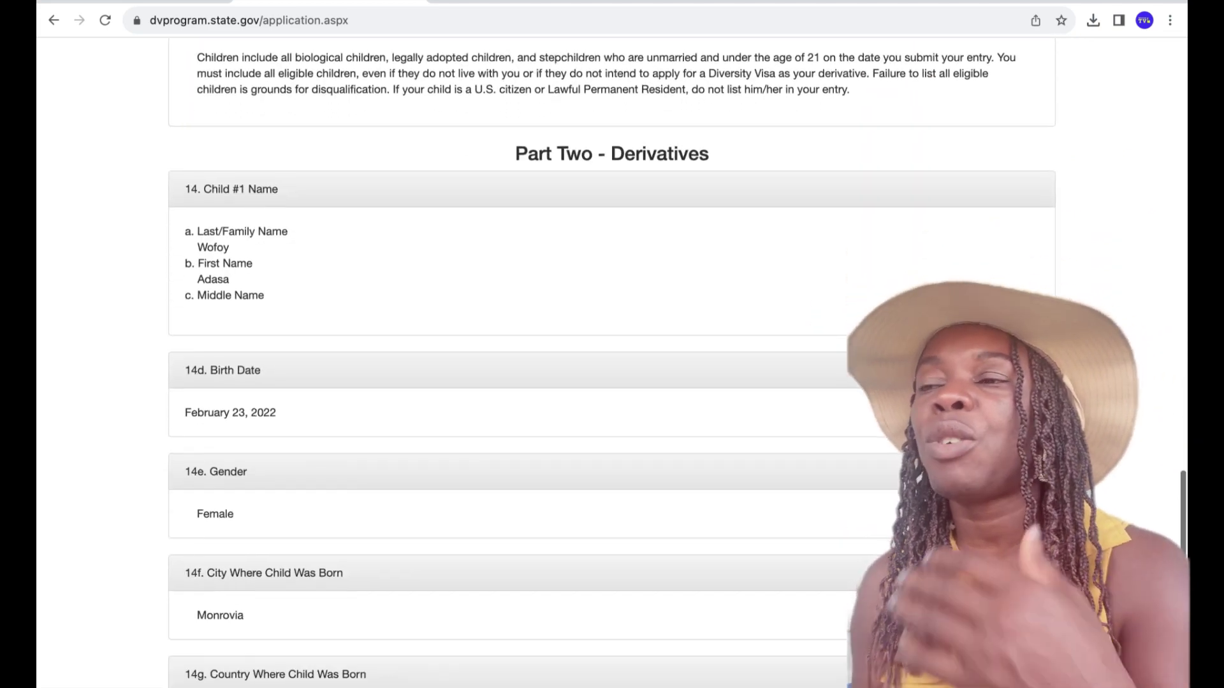
pyautogui.scroll(-3, 612, 356)
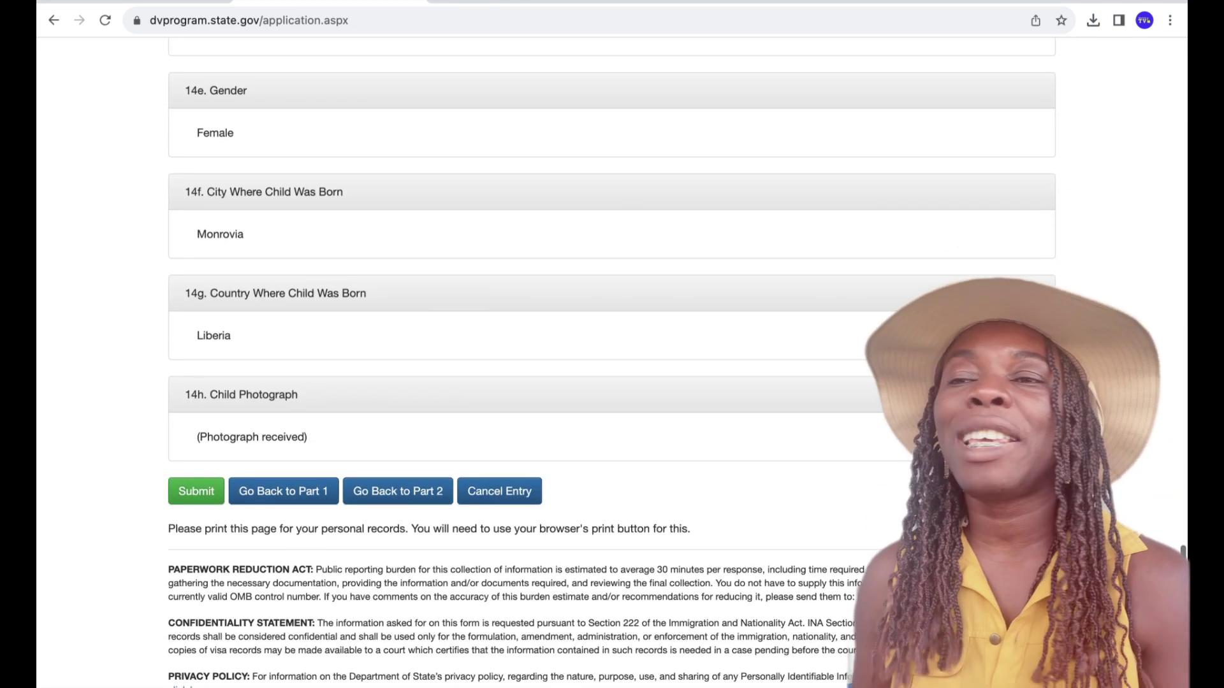
pyautogui.scroll(-1, 612, 357)
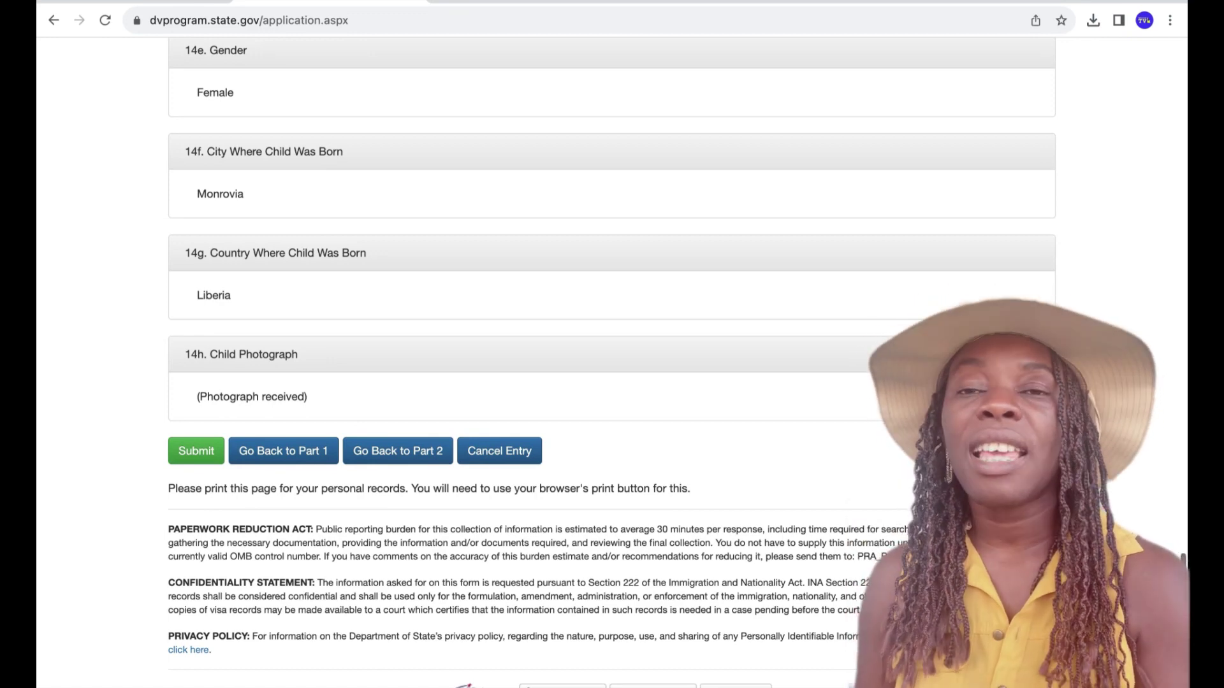
pyautogui.scroll(-1, 612, 356)
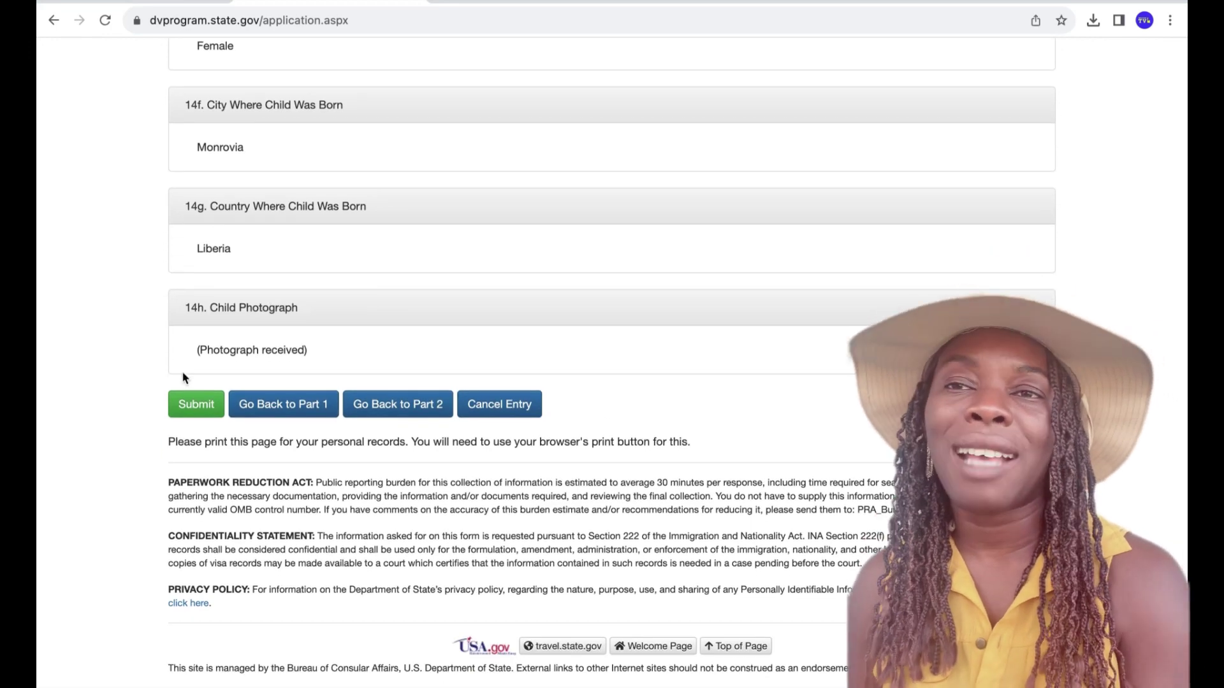